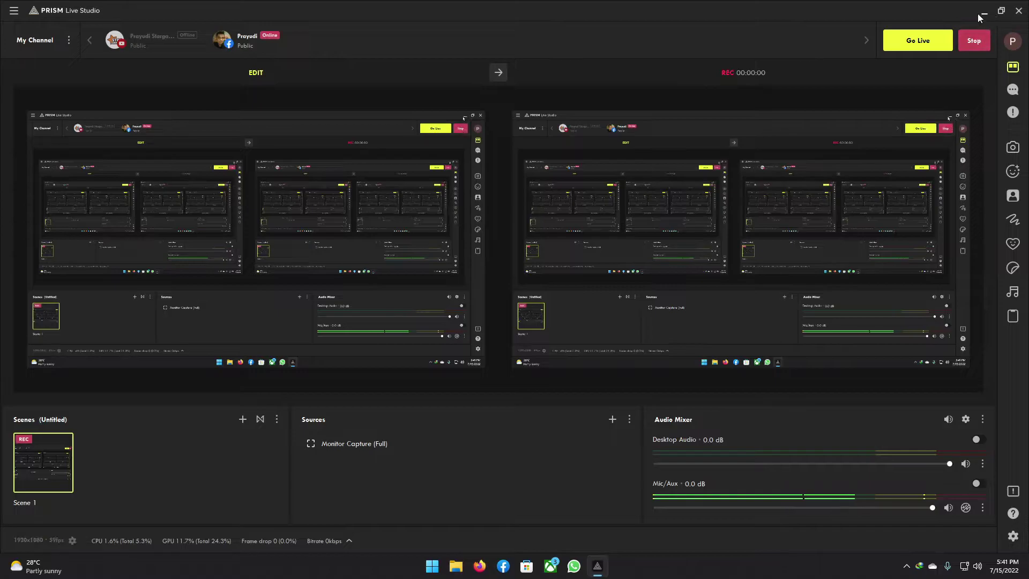
- Minimize the recorder and open the Yuzu Emulator folder on the GAMES (E:) drive in File Explorer
left_click(984, 12)
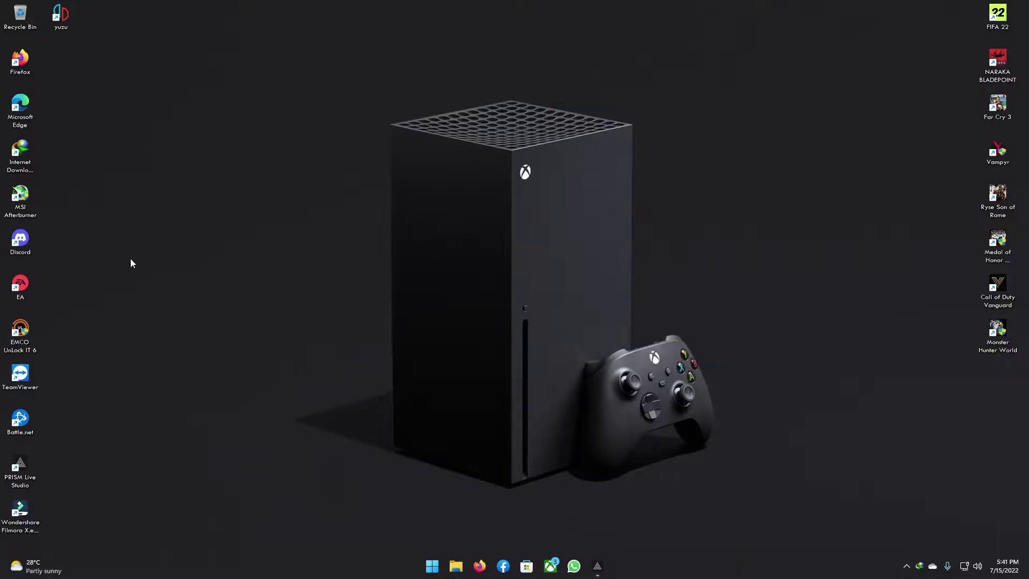
left_click(61, 16)
key("super+e")
left_click(60, 417)
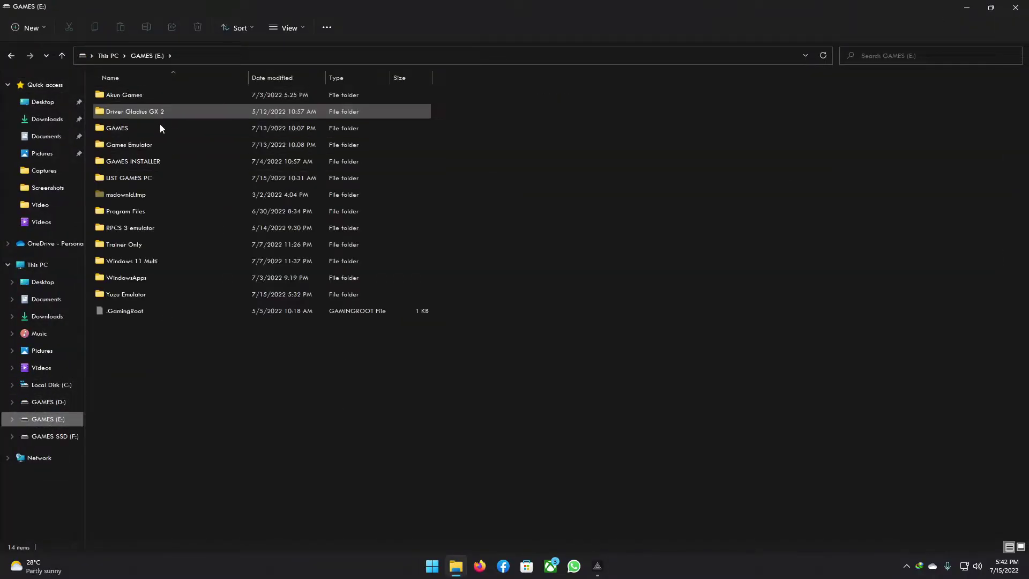
double_click(130, 295)
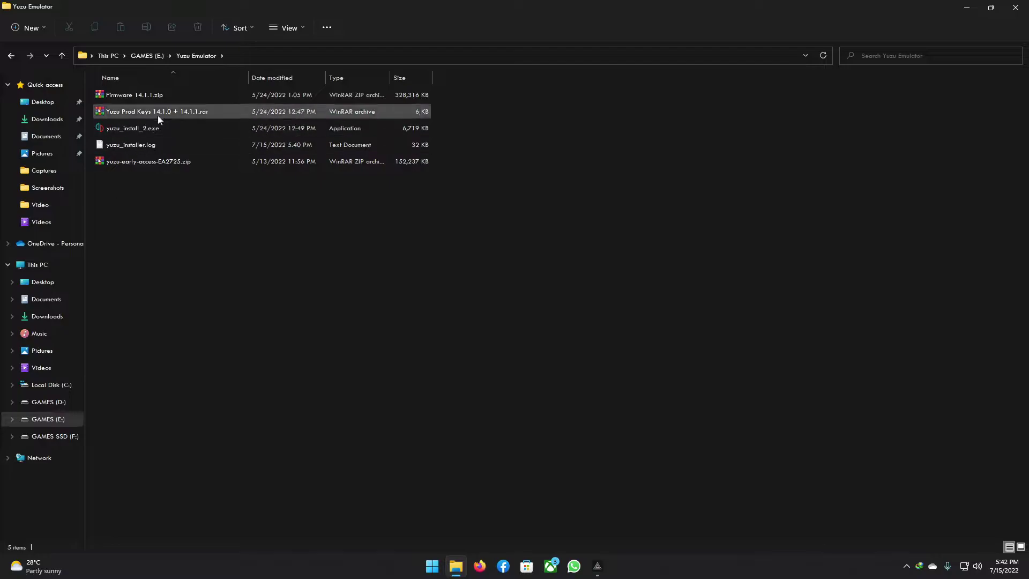
- Review the installer, prod keys, firmware and early-access files in the Yuzu Emulator folder, and close the window
left_click(138, 128)
left_click(143, 111, "ctrl")
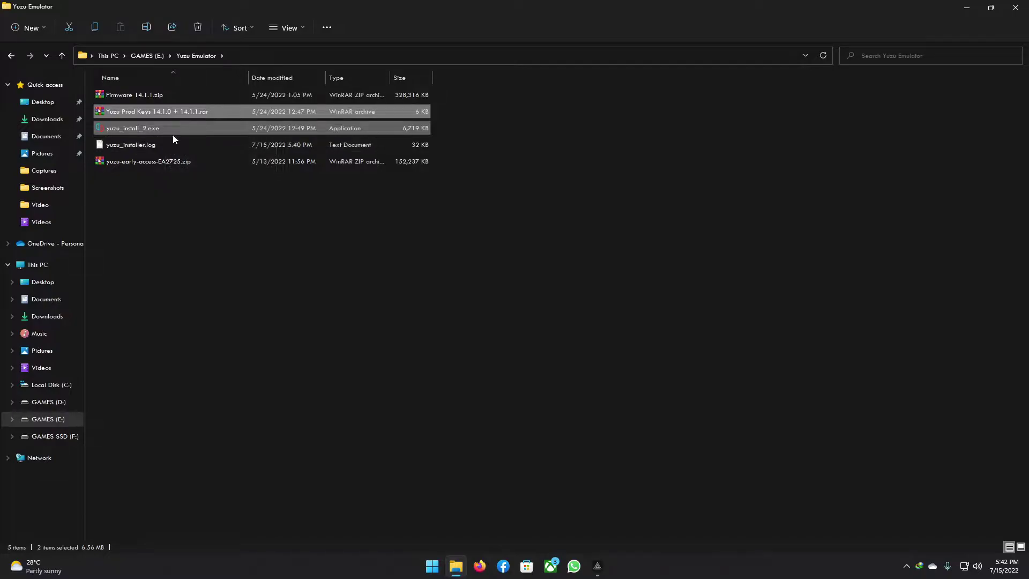
left_click(164, 97, "ctrl")
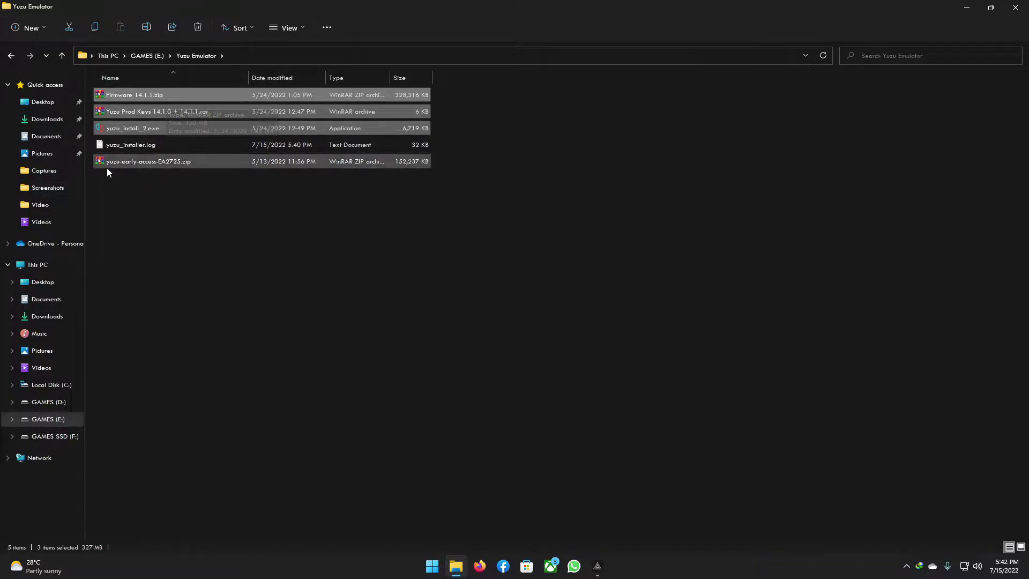
left_click(143, 163)
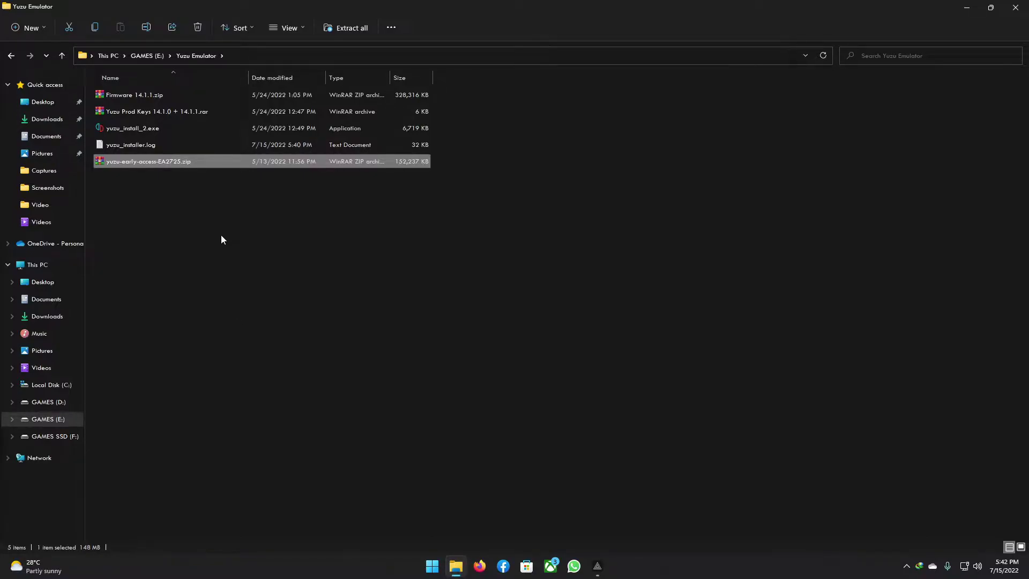
left_click(153, 129)
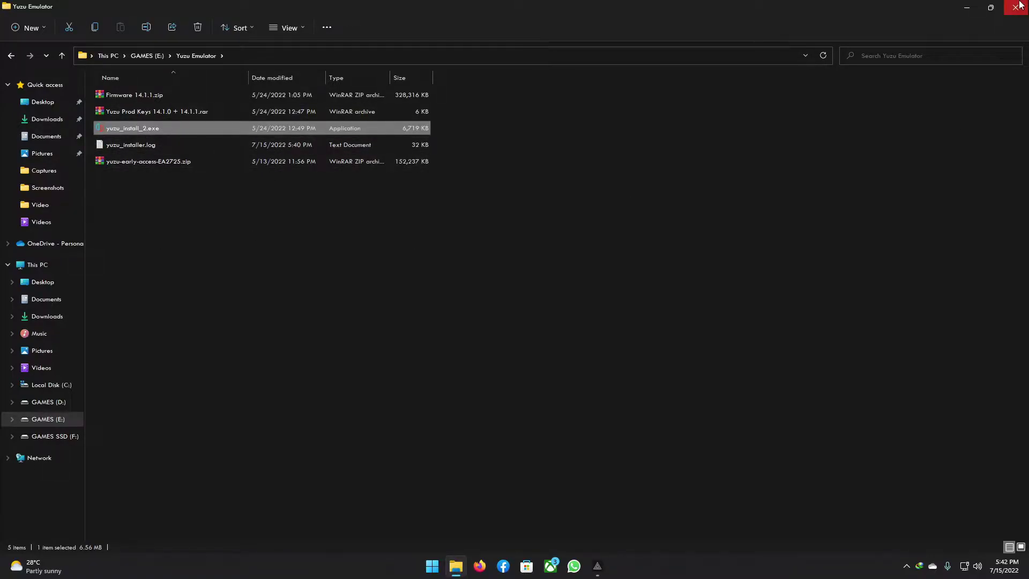
left_click(169, 161)
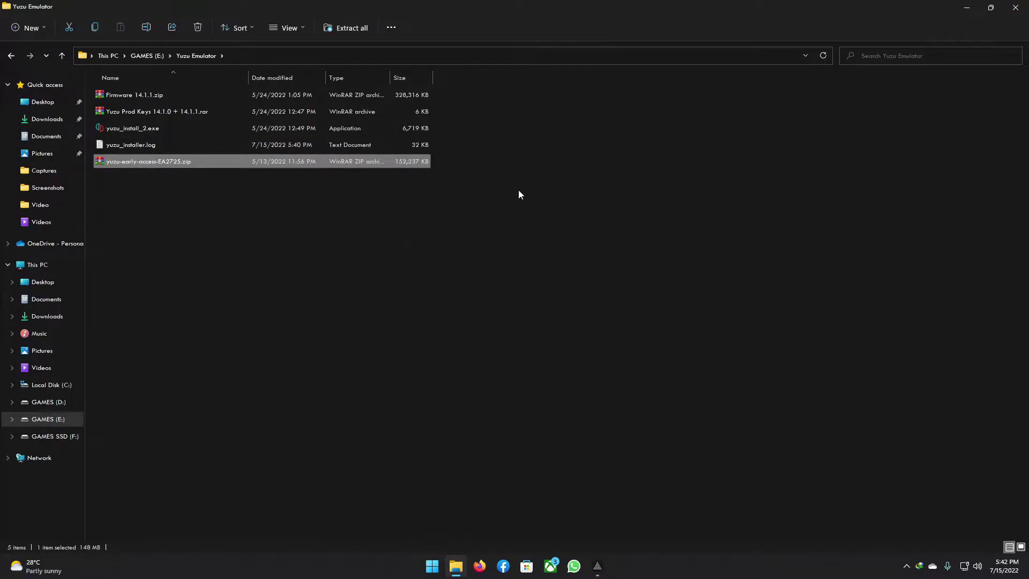
left_click(1016, 7)
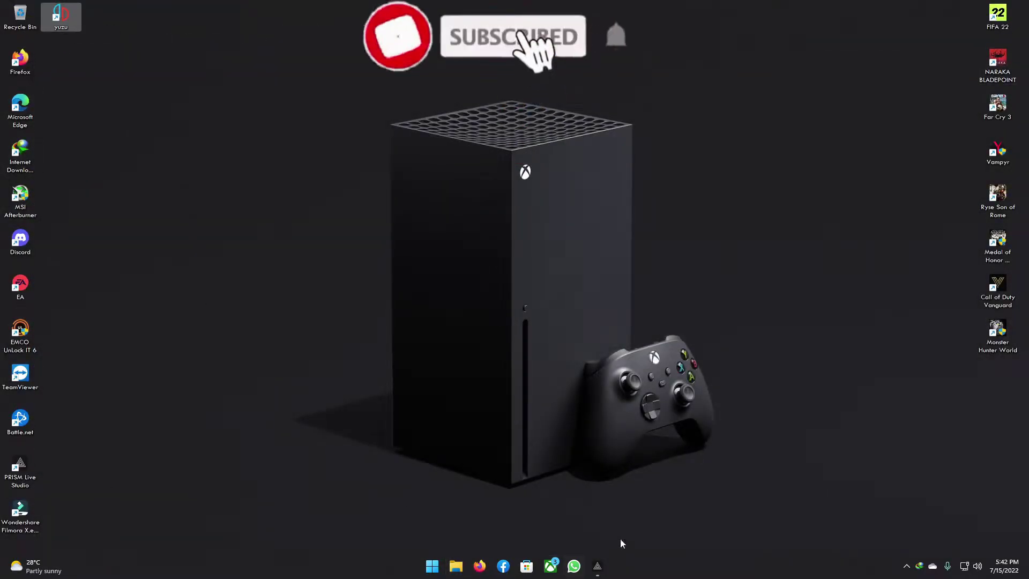
- Launch yuzu from the desktop, dismiss the missing-keys warning and open the emulator's data folder
double_click(71, 12)
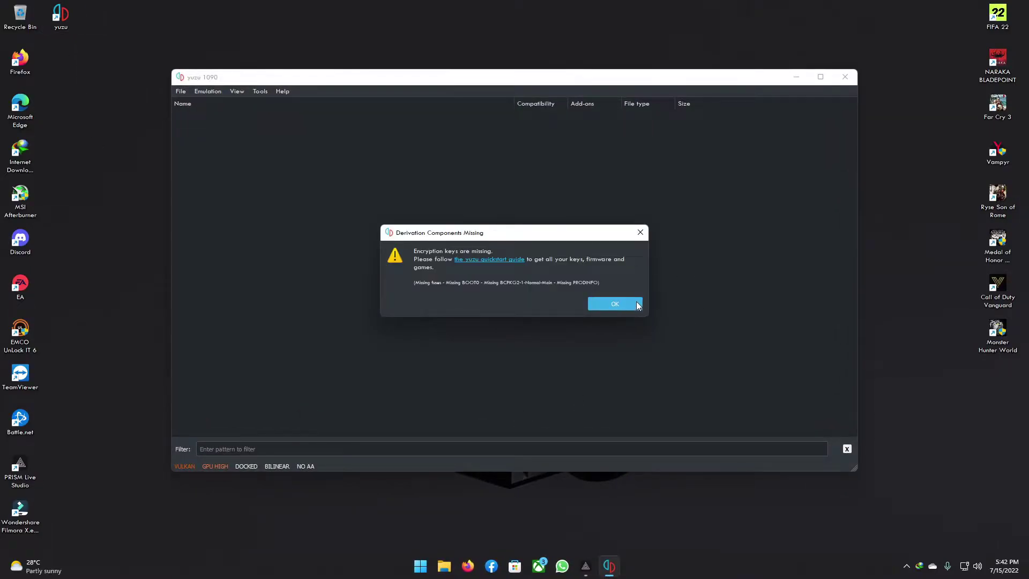
left_click(614, 304)
left_click(182, 93)
left_click(227, 191)
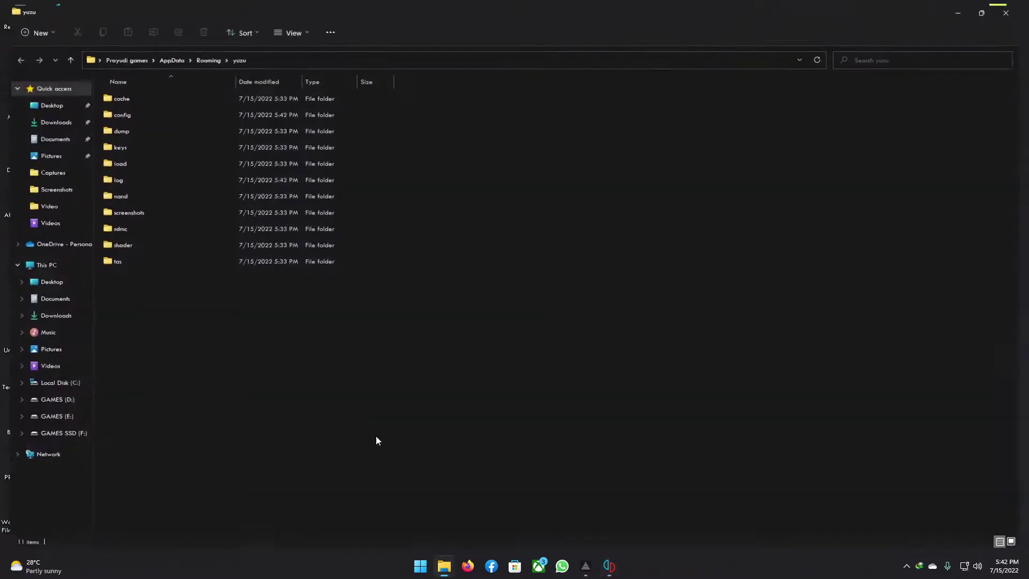
- Examine the subfolders of the yuzu data folder, from cache to screenshots
left_click(124, 96)
left_click(121, 113)
left_click(122, 131)
left_click(122, 146)
left_click(122, 164)
left_click(123, 180)
left_click(123, 197)
left_click(118, 213)
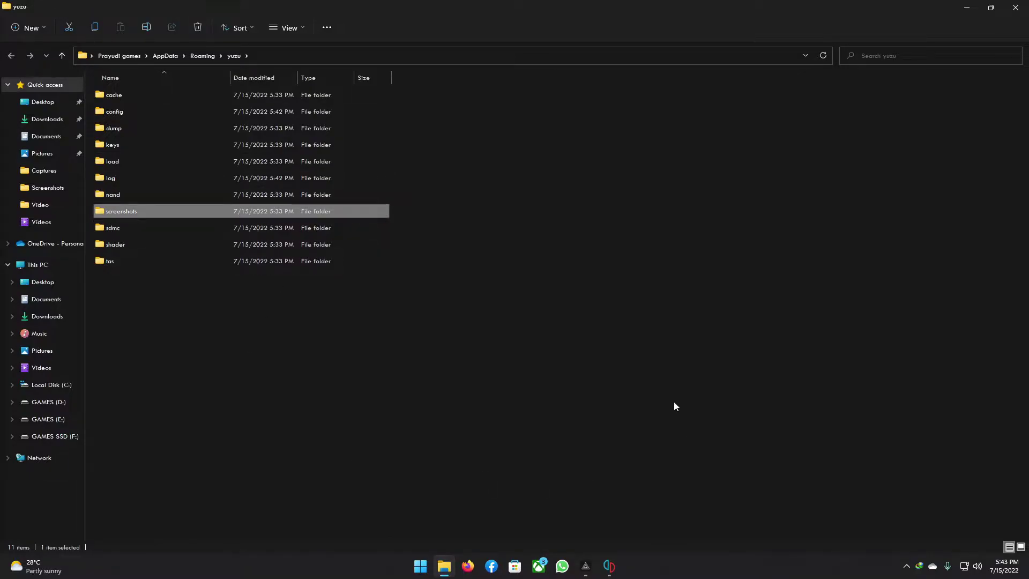
- Open the Yuzu Emulator folder on GAMES (E:) in a second, non-maximized File Explorer window
key("super+e")
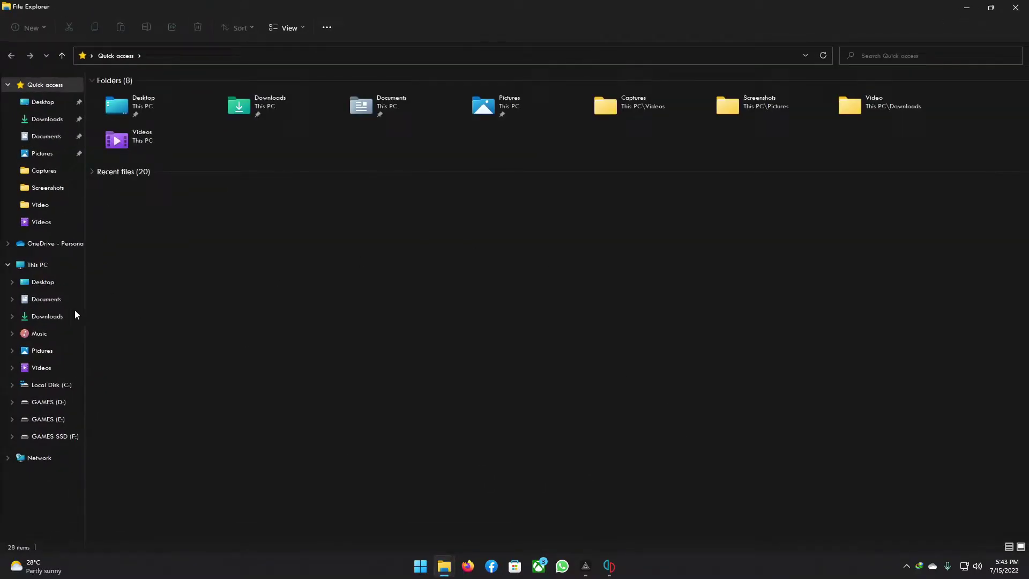
left_click(49, 419)
left_click(990, 9)
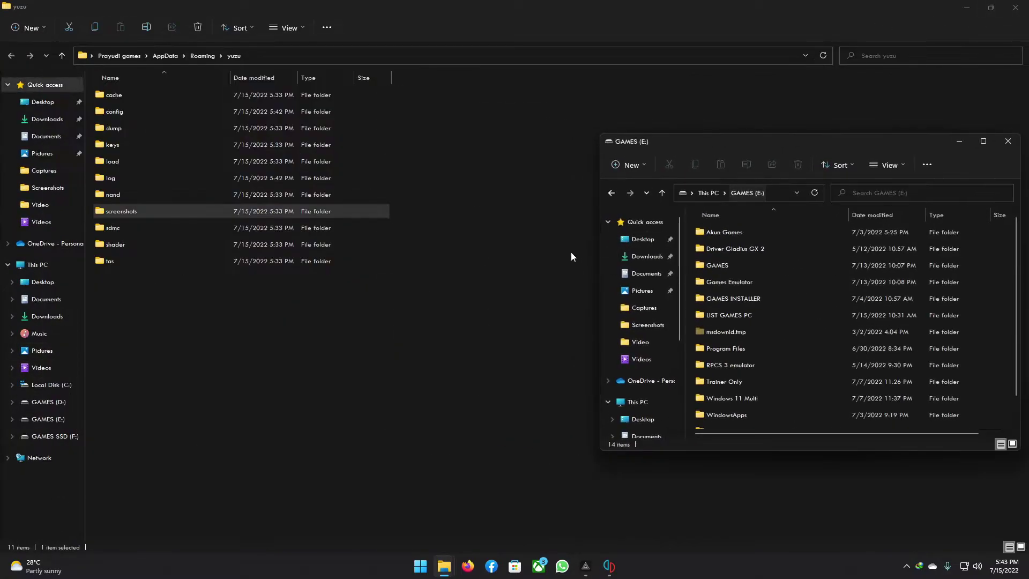
scroll(755, 316, "down", 2)
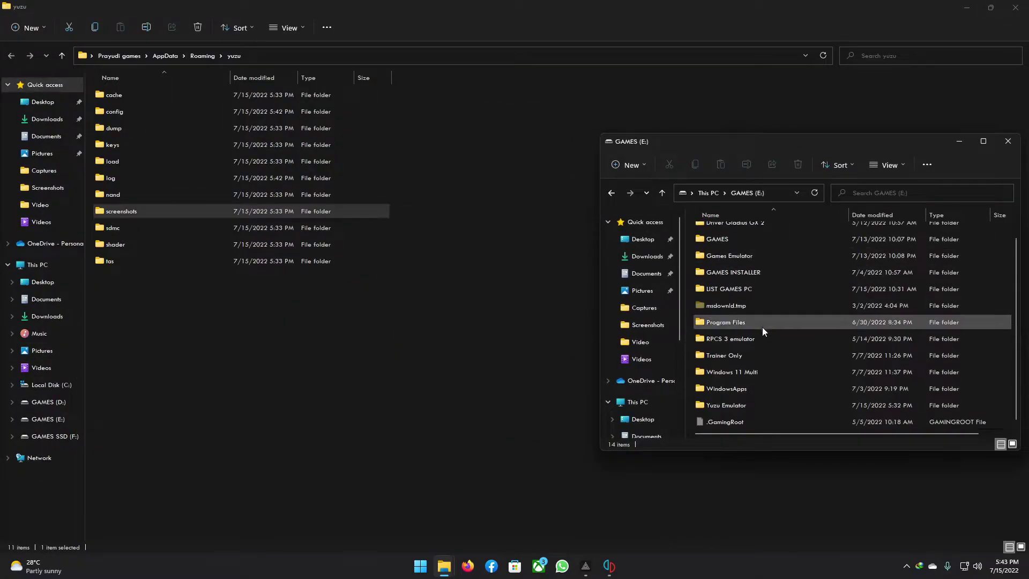
double_click(730, 406)
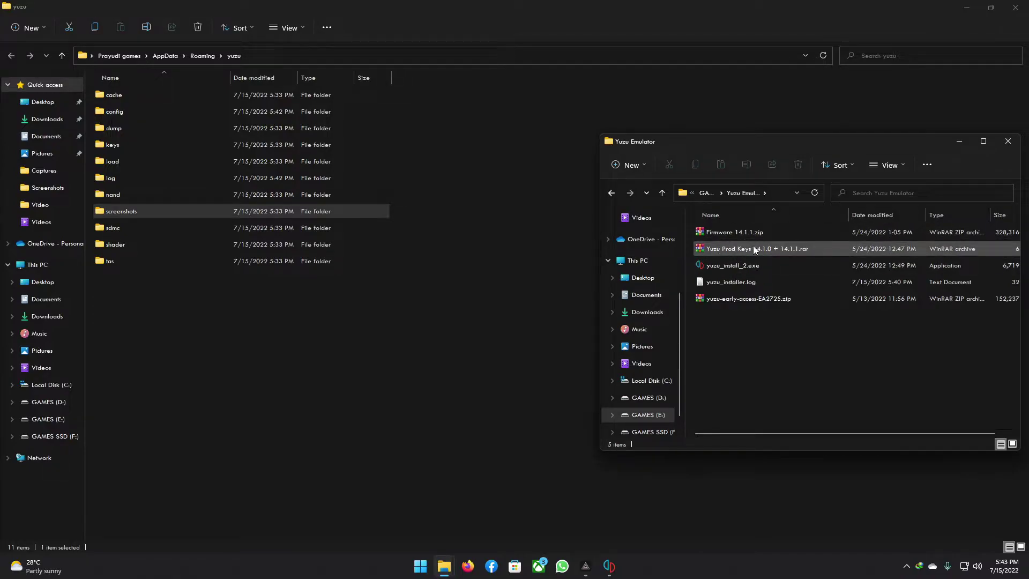
- Extract prod.keys from the Yuzu Prod Keys 14.1.0 + 14.1.1.rar archive into yuzu's keys folder and close the archive
double_click(754, 248)
left_click_drag(496, 180, 724, 202)
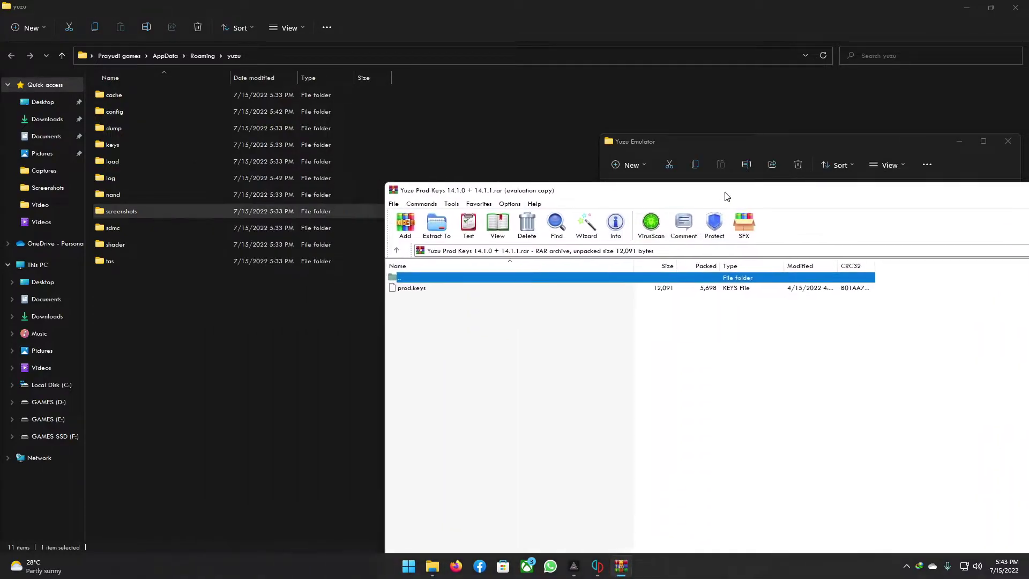
left_click(424, 288)
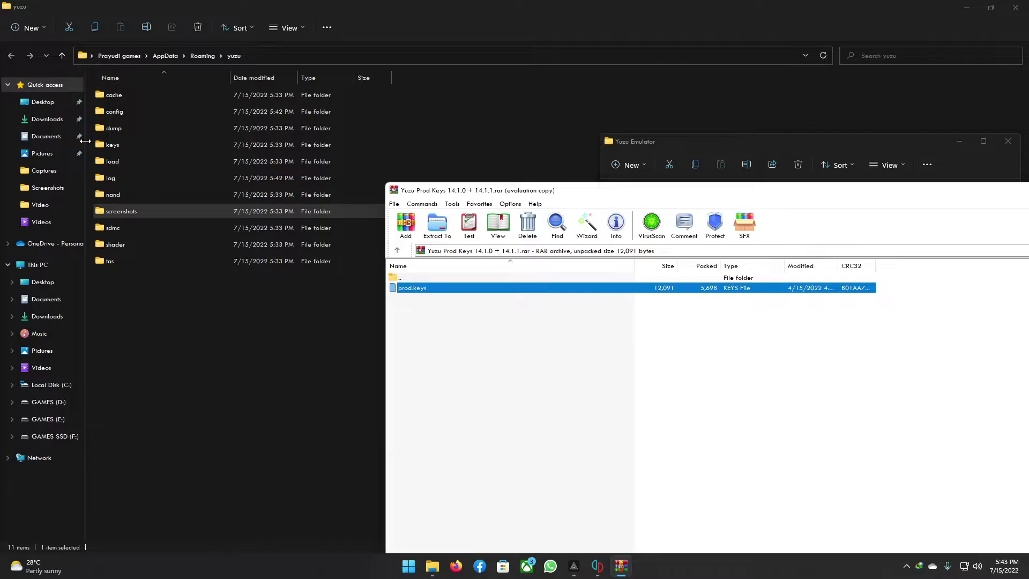
left_click(124, 141)
double_click(129, 146)
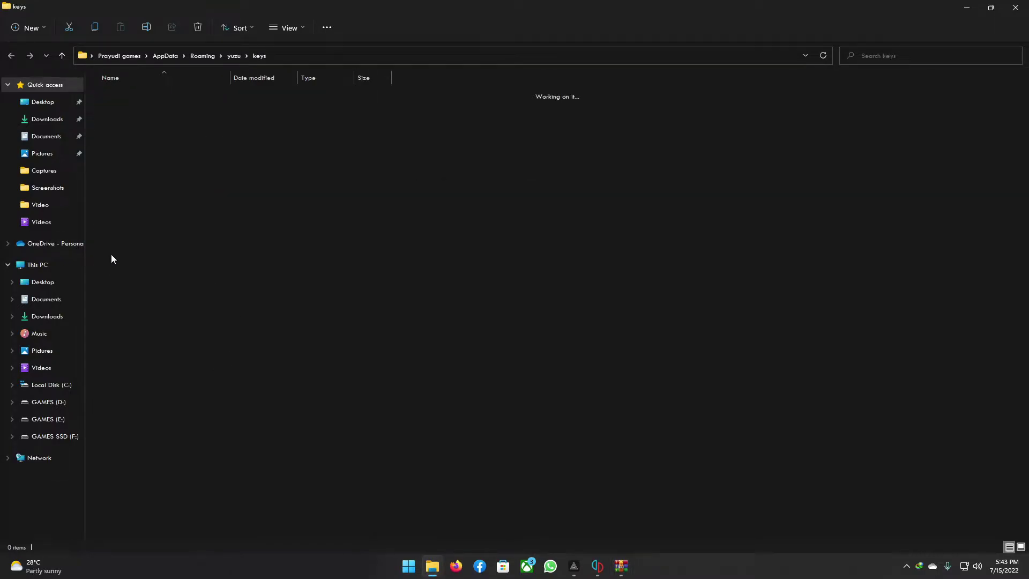
left_click(622, 566)
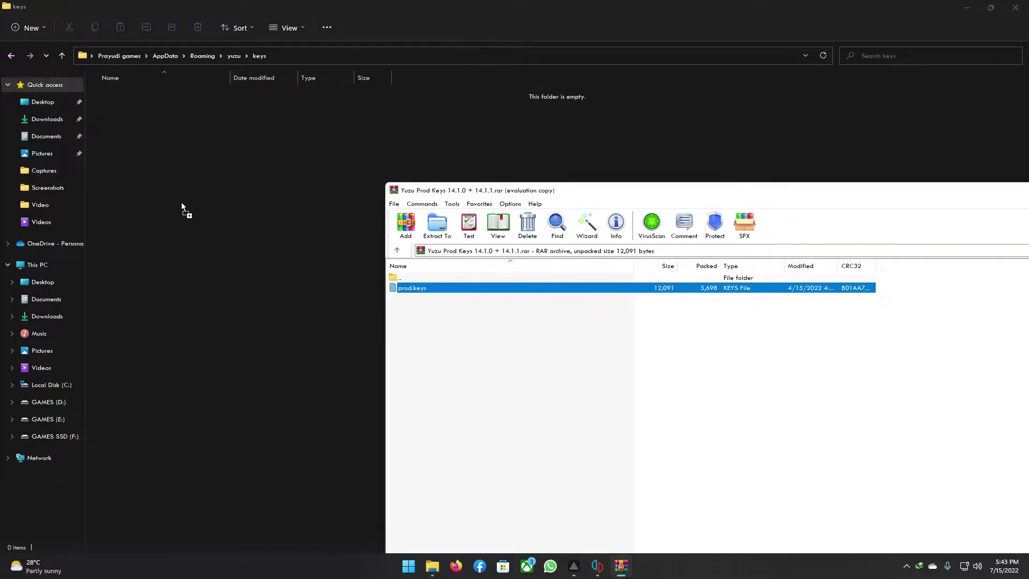
left_click_drag(181, 206, 181, 206)
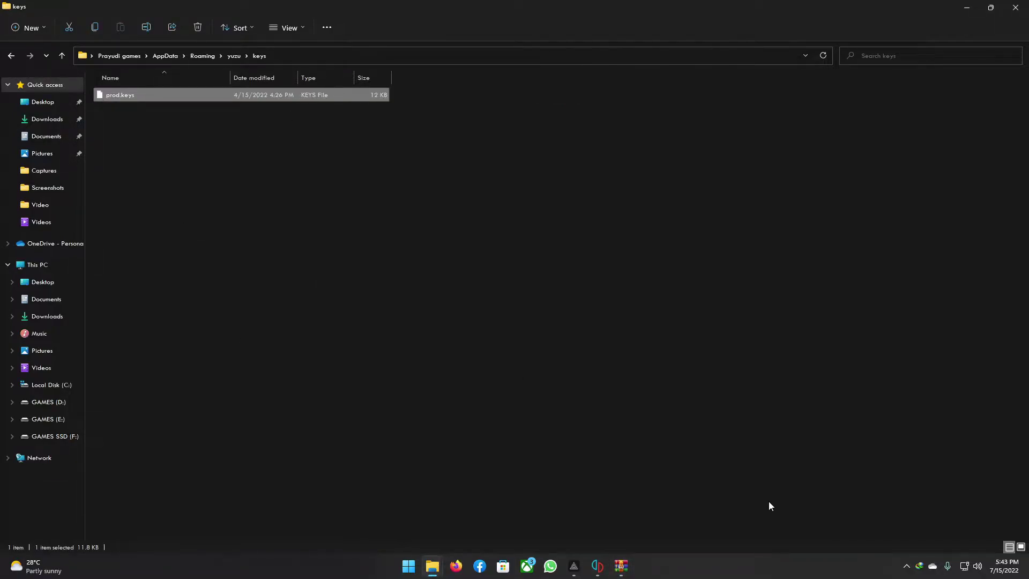
left_click(625, 572)
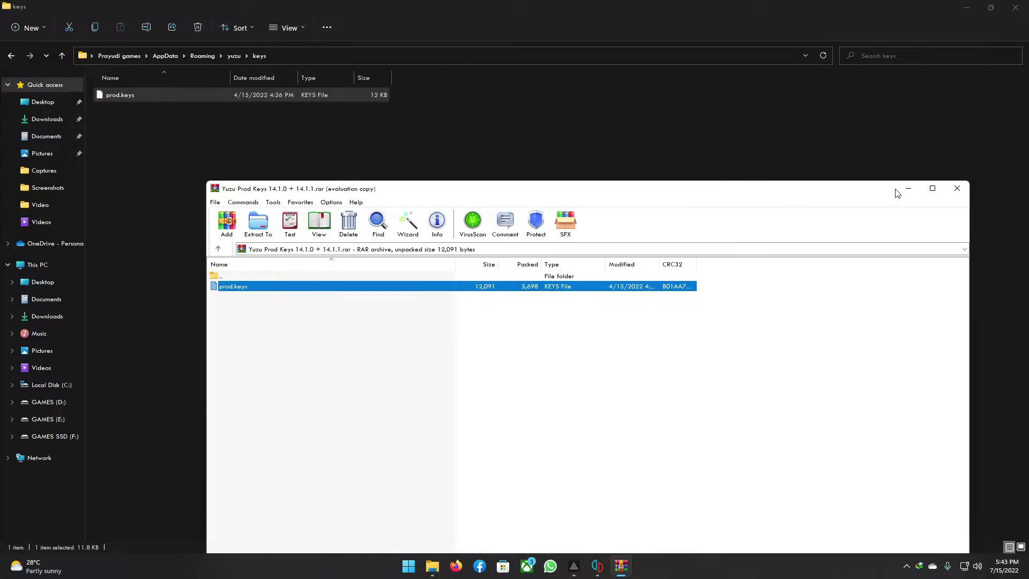
left_click(957, 189)
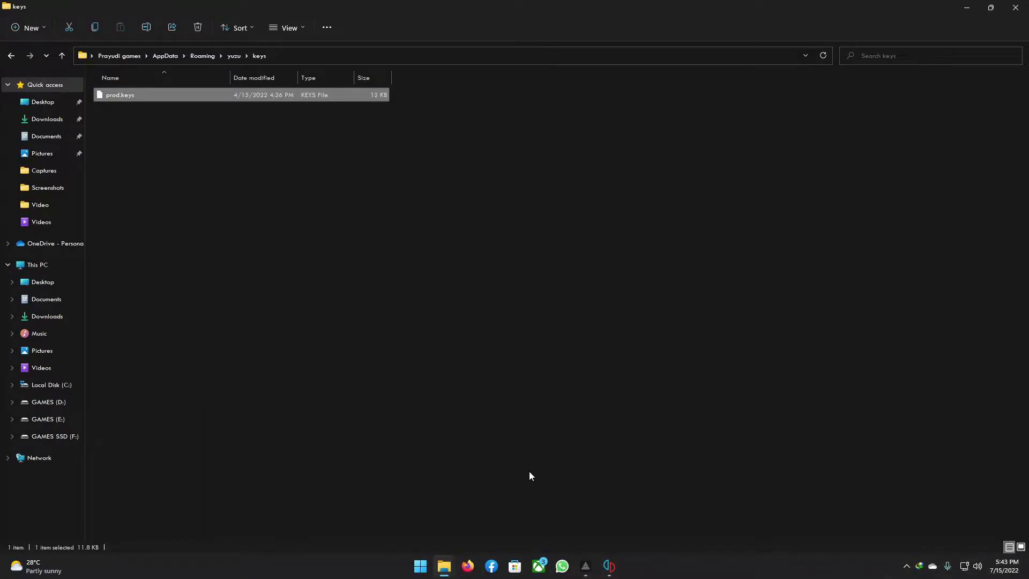
- Return to the Yuzu Emulator folder window and open the Firmware 14.1.1.zip archive, moving its window aside
key("super")
left_click(443, 569)
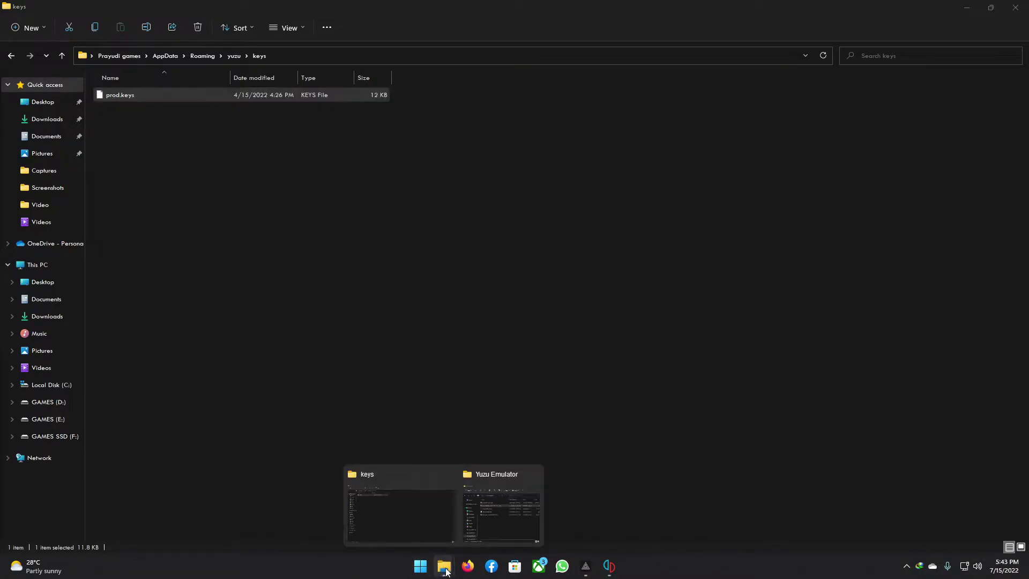
left_click(500, 492)
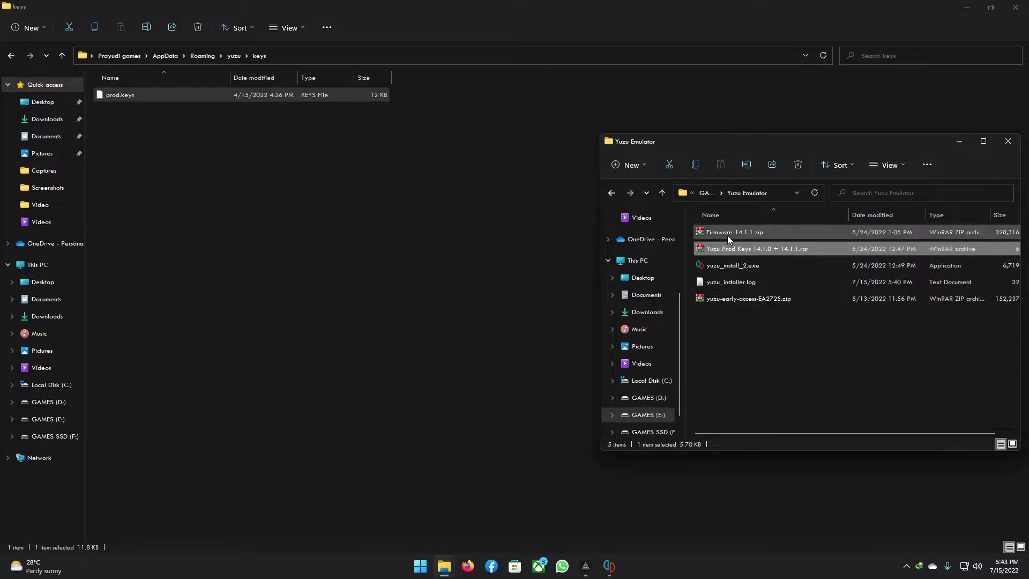
double_click(727, 234)
left_click_drag(538, 198, 711, 162)
- Go back to the yuzu data folder and open nand\system\Contents\registered
left_click(11, 55)
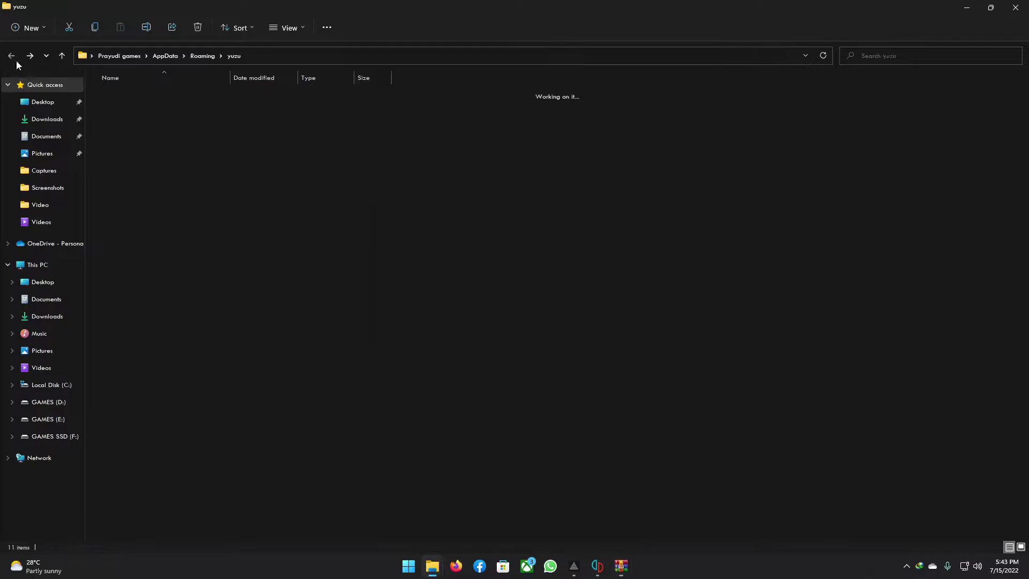
double_click(136, 198)
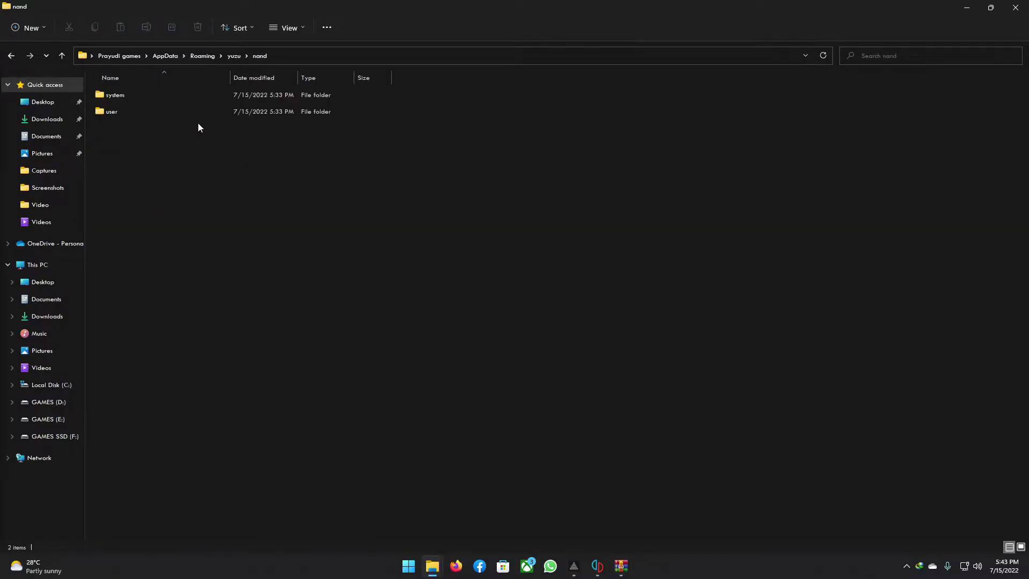
double_click(123, 99)
double_click(126, 97)
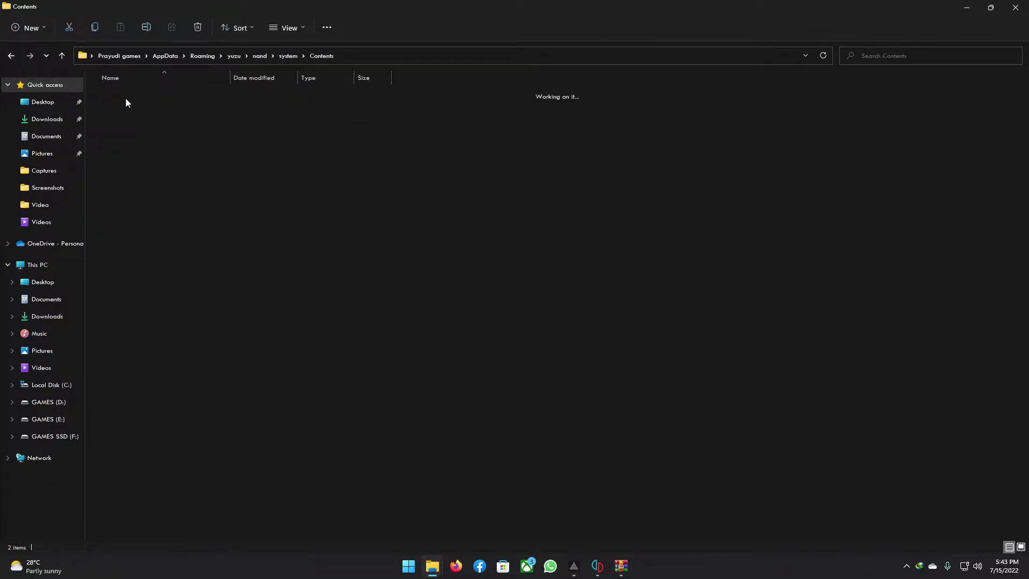
double_click(121, 110)
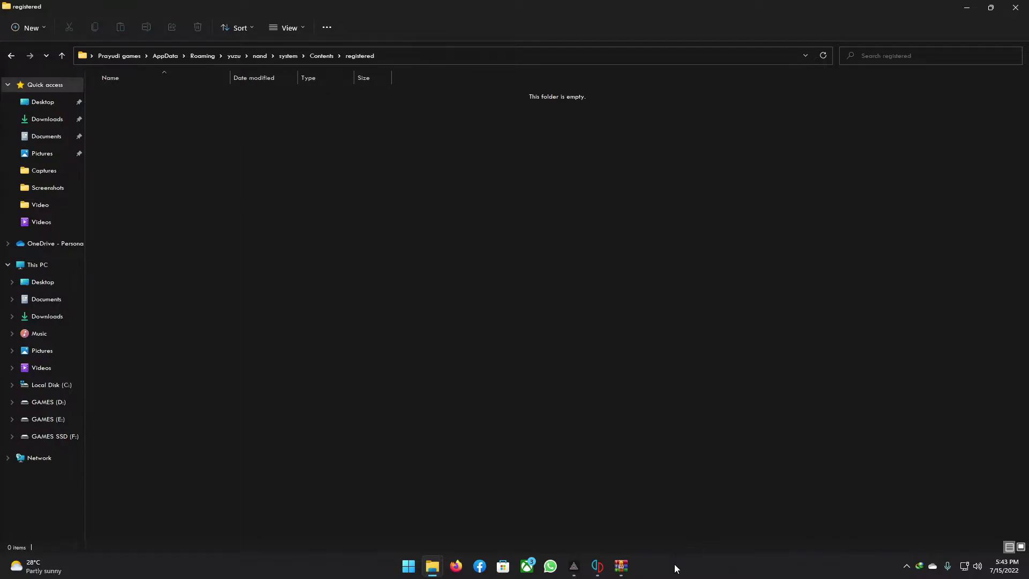
- Extract all files from the Firmware 14.1.1.zip archive into the registered folder
left_click(620, 565)
key("ctrl+a")
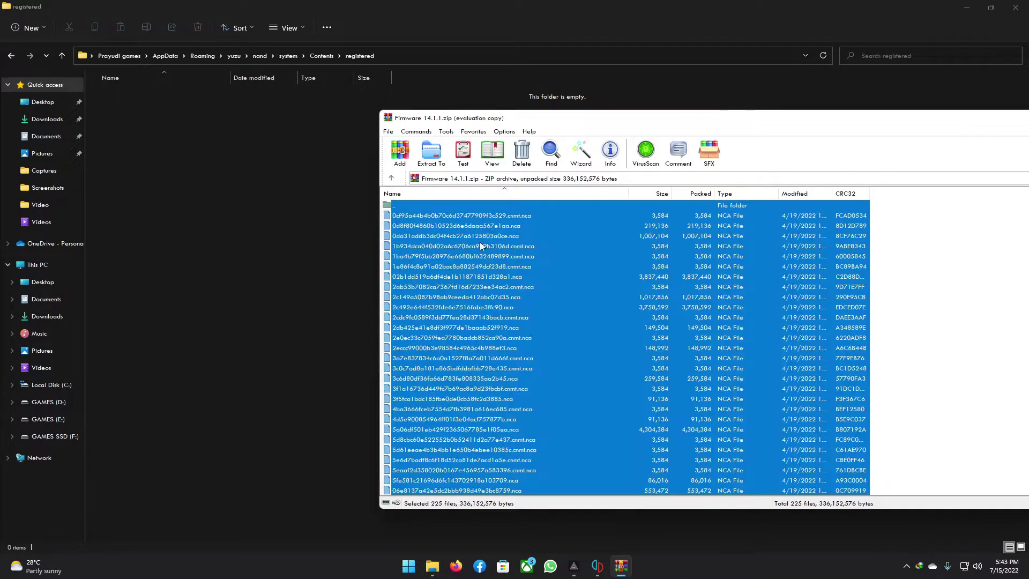
left_click_drag(275, 274, 249, 275)
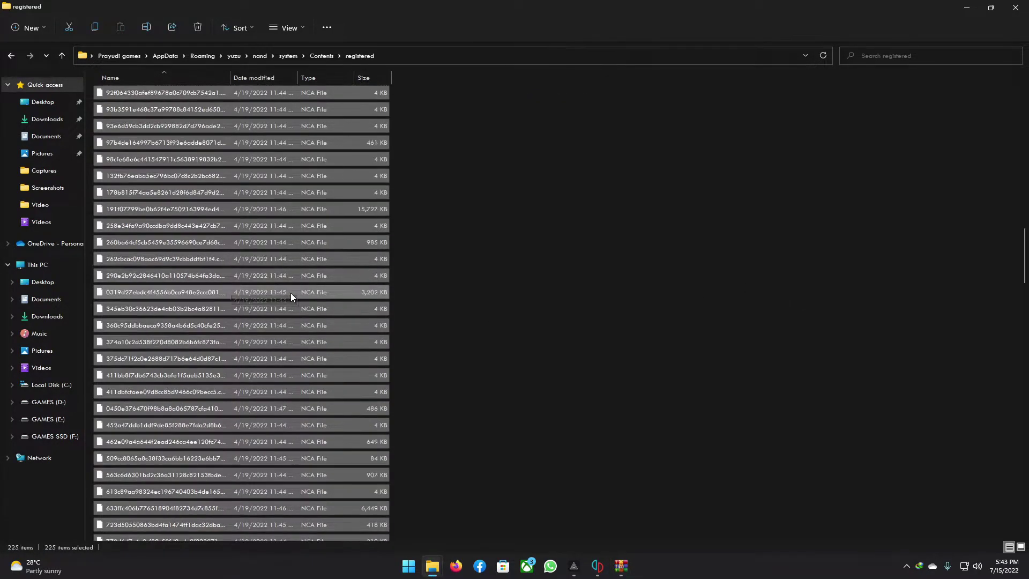
- Close yuzu and the firmware archive, and minimize both File Explorer windows to return to the desktop
left_click(596, 566)
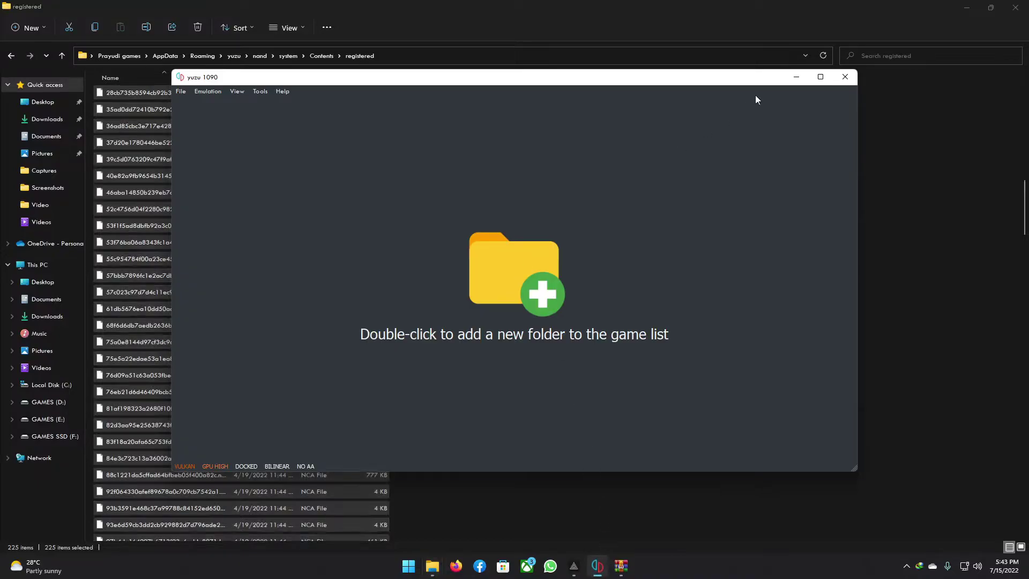
left_click(845, 79)
scroll(286, 269, "up", 5)
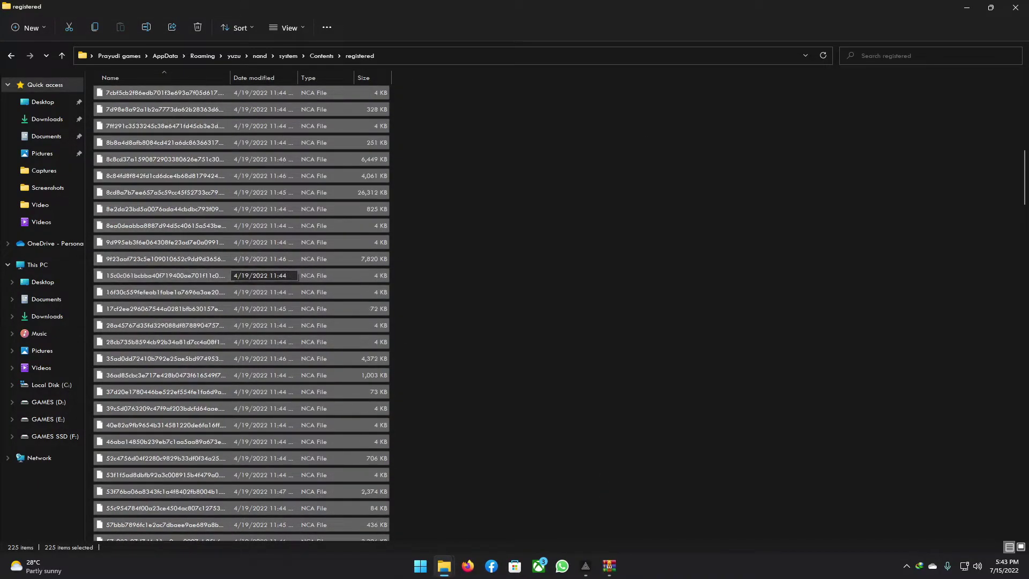
left_click(966, 7)
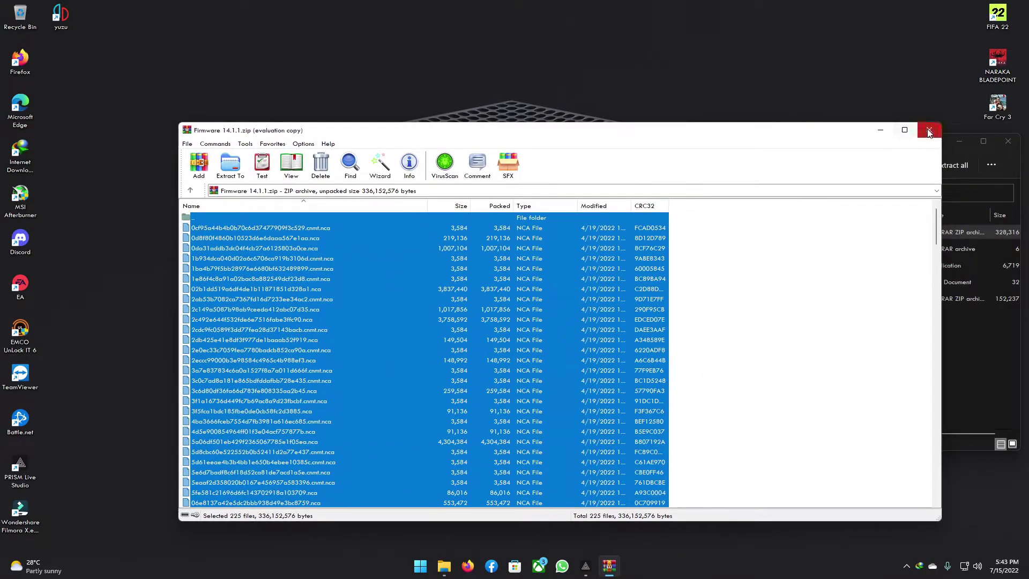
key("Escape")
left_click(958, 142)
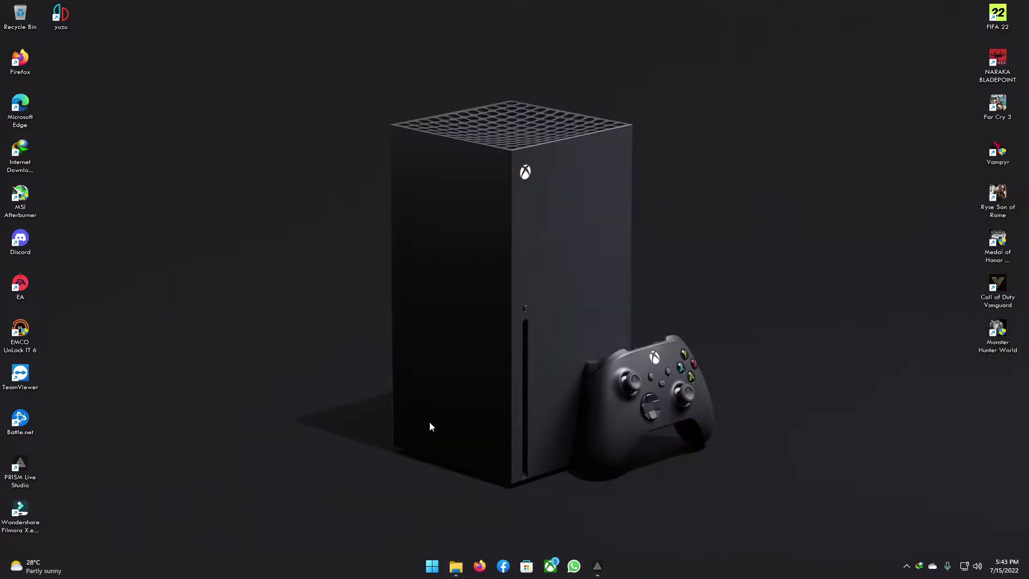
- Launch yuzu and add E:\Games Emulator\Super Mario Oddysey\Super Mario Odyssey as a game directory
double_click(61, 15)
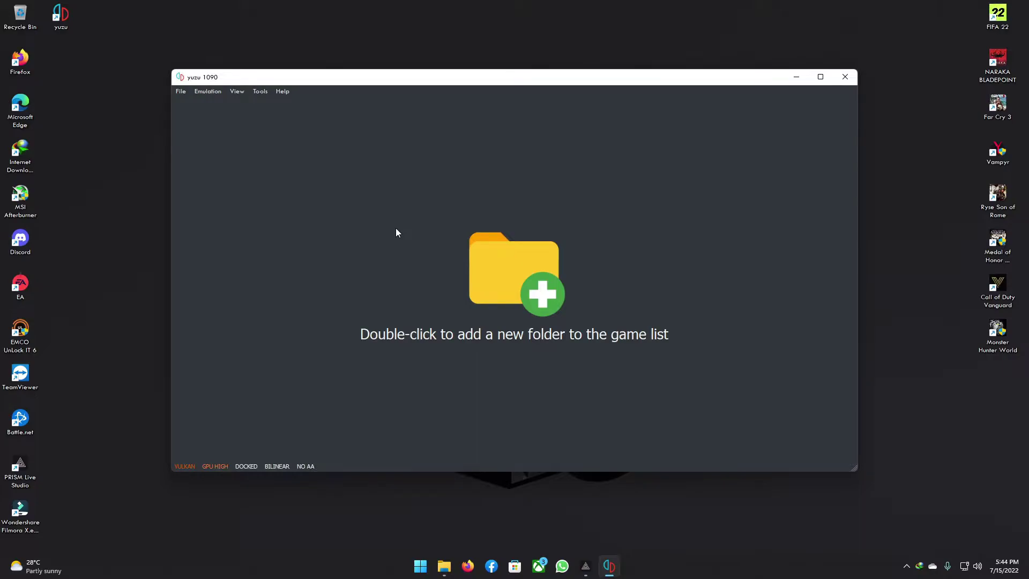
double_click(512, 274)
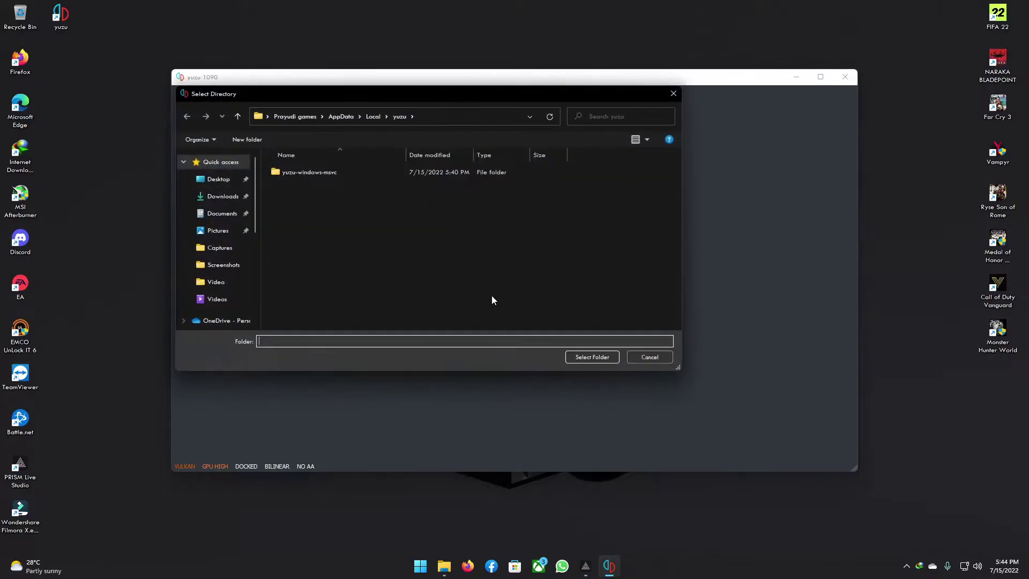
scroll(225, 257, "down", 4)
scroll(233, 268, "down", 3)
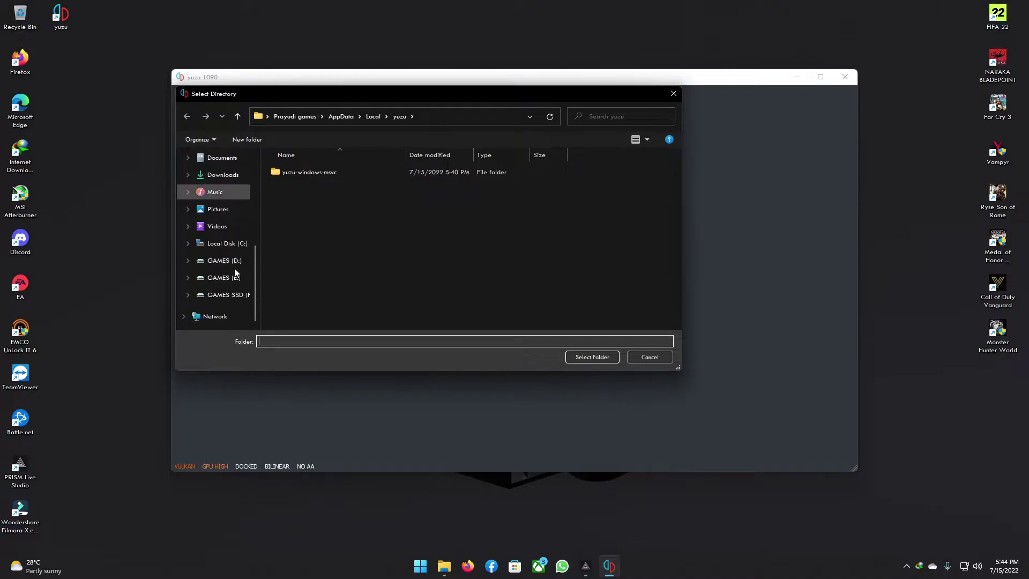
left_click(225, 278)
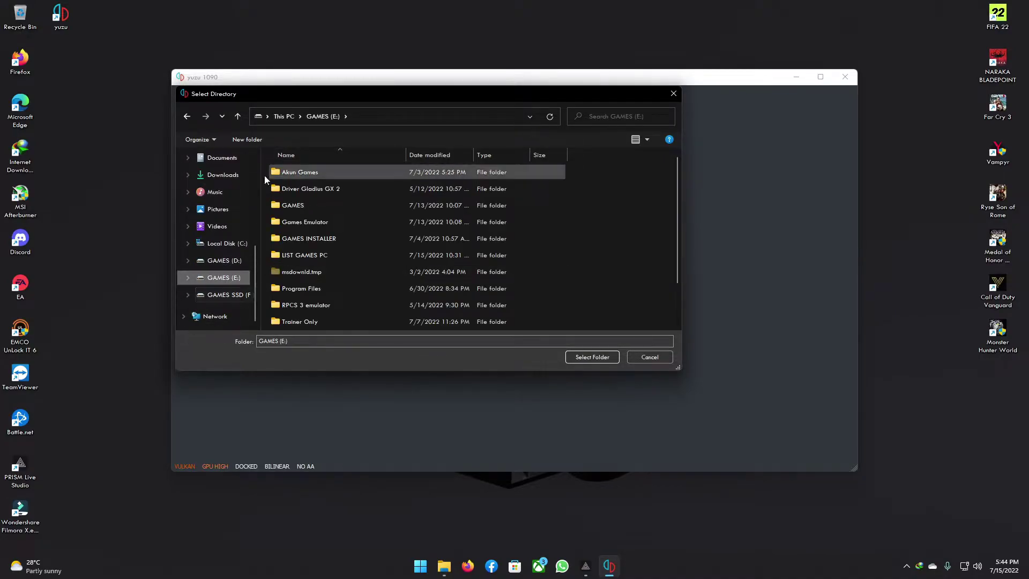
double_click(301, 221)
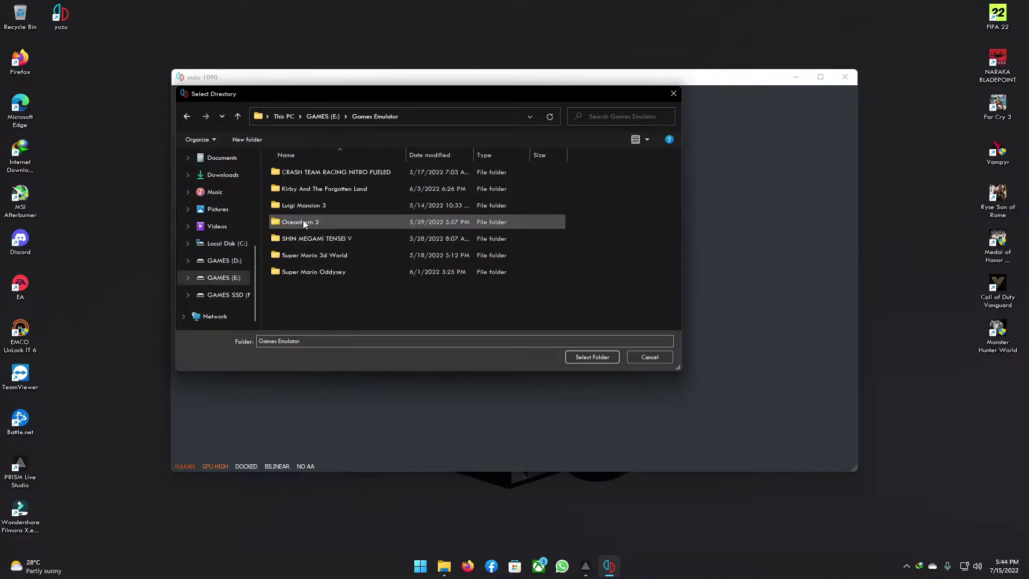
double_click(308, 272)
double_click(321, 172)
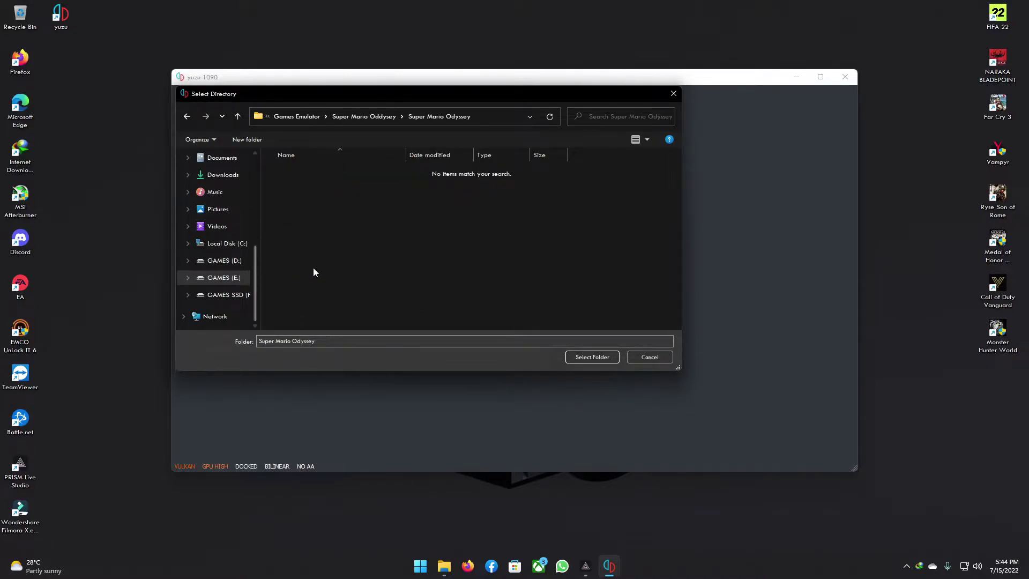
left_click(589, 356)
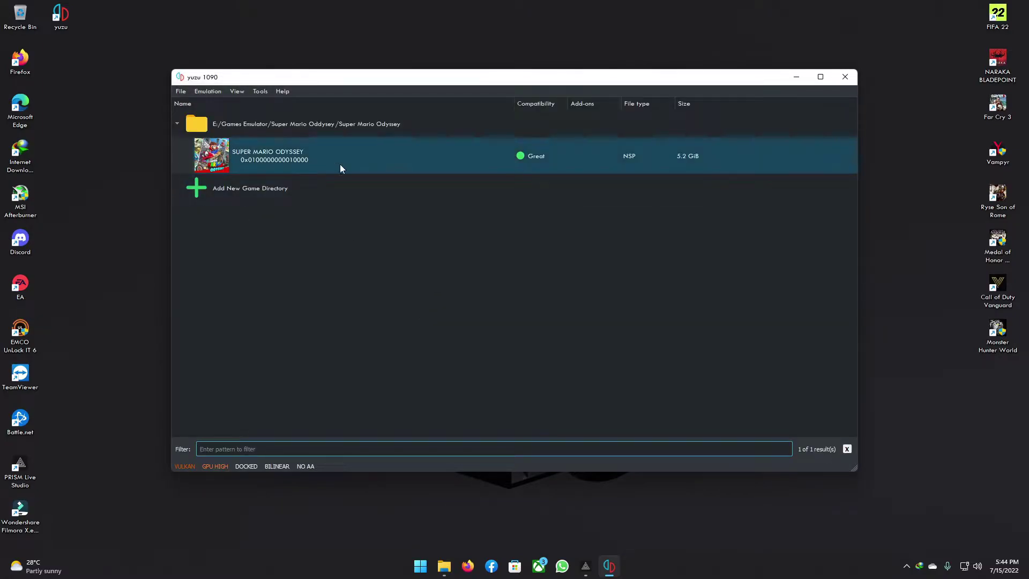
- Open the mod data location of Super Mario Odyssey, shrink its folder window and return to yuzu
right_click(228, 155)
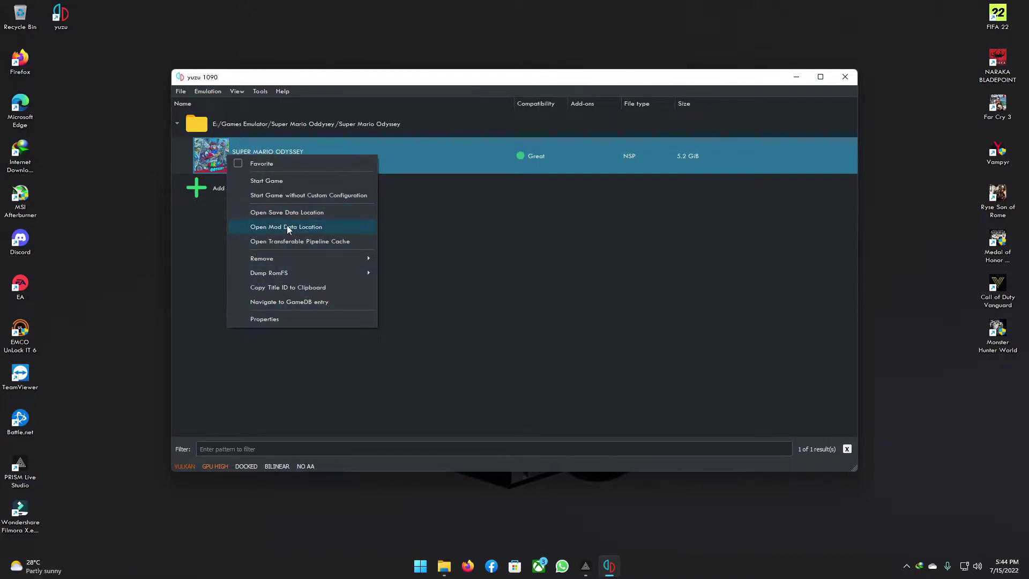
left_click(288, 225)
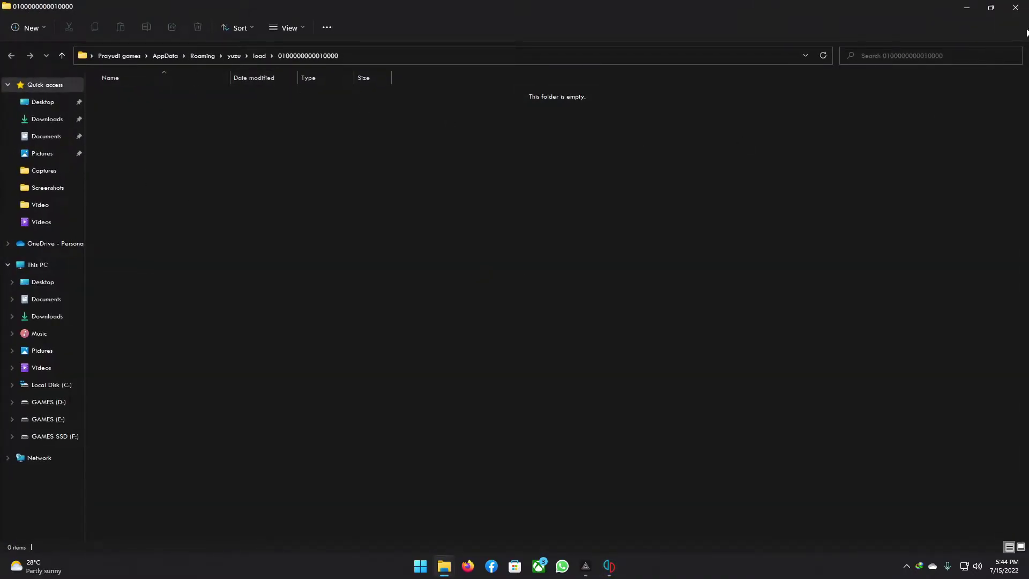
left_click(991, 7)
left_click(609, 77)
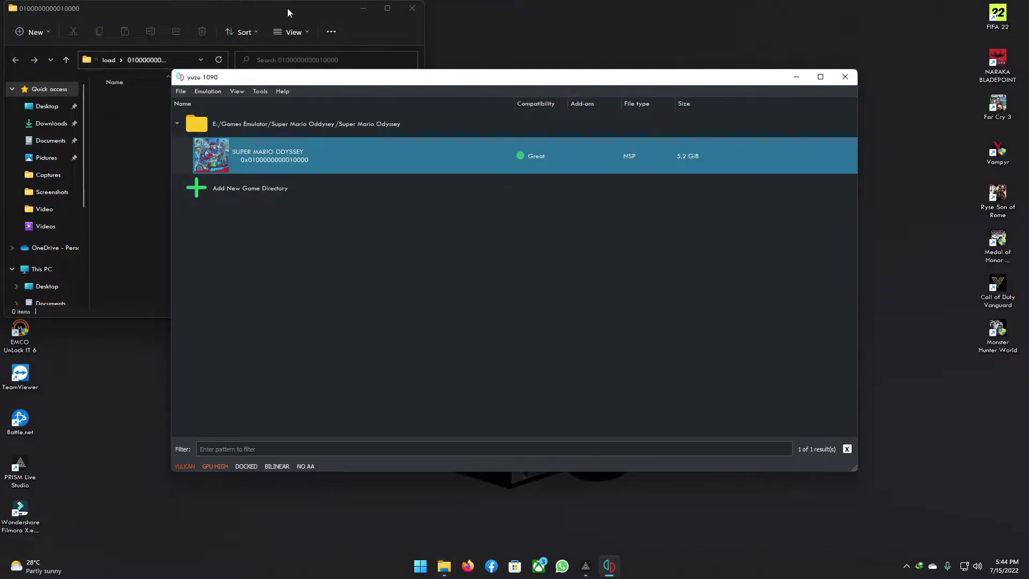
- Open E:\Games Emulator\Super Mario Oddysey in a second File Explorer window and place it beside the mod folder window
key("super+e")
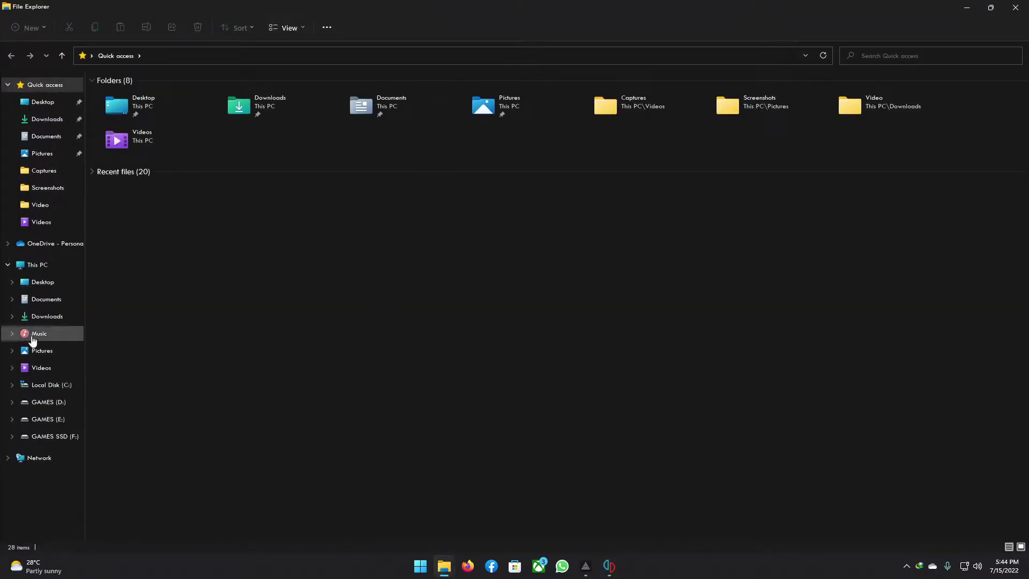
left_click(46, 266)
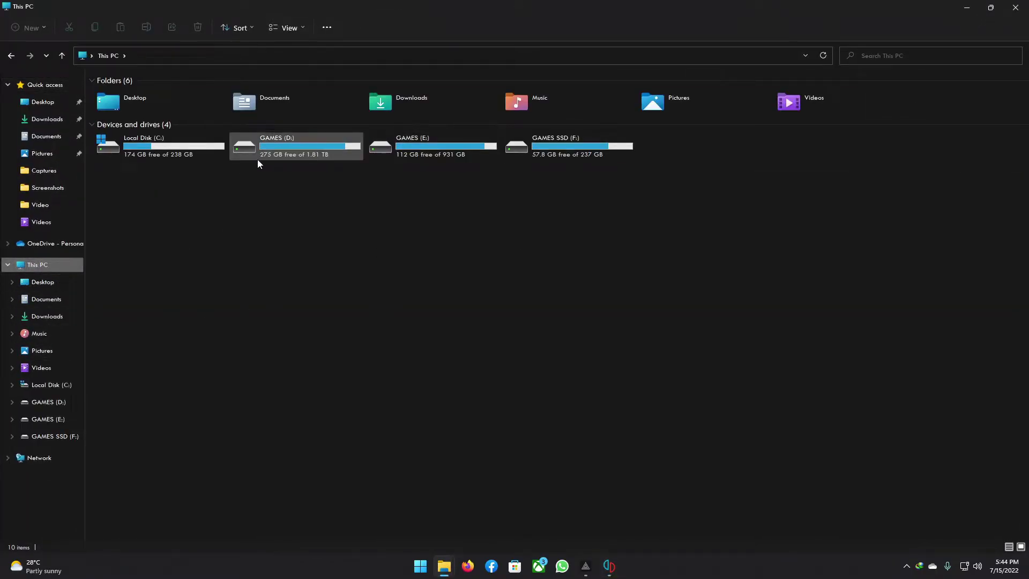
double_click(429, 155)
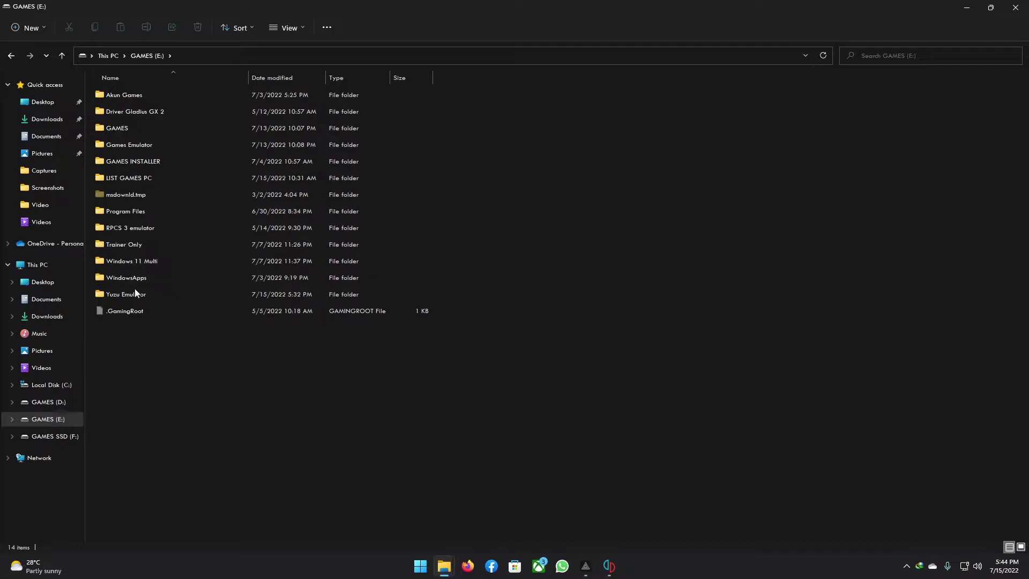
double_click(130, 143)
double_click(133, 192)
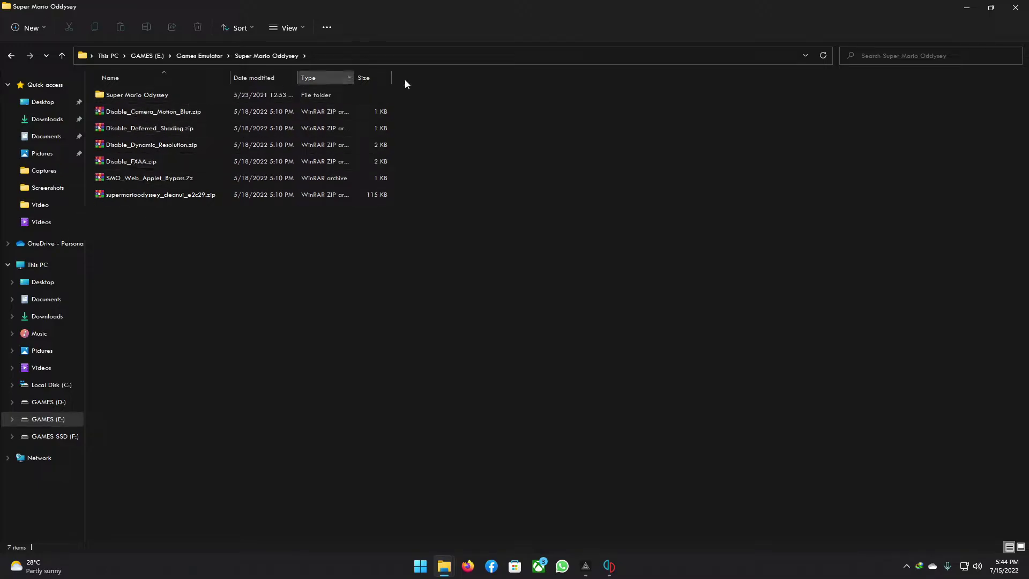
left_click(991, 7)
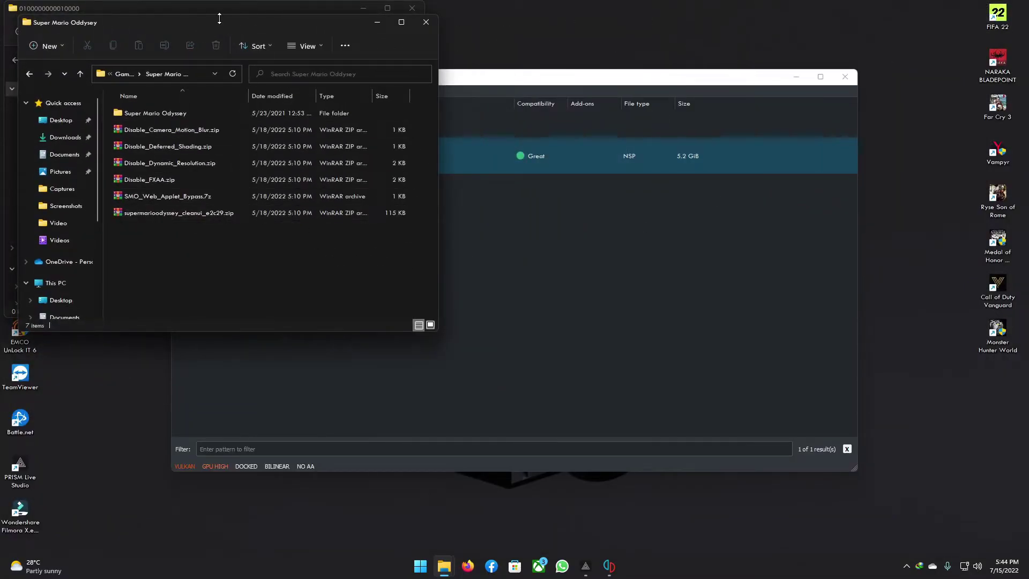
left_click_drag(222, 31, 667, 120)
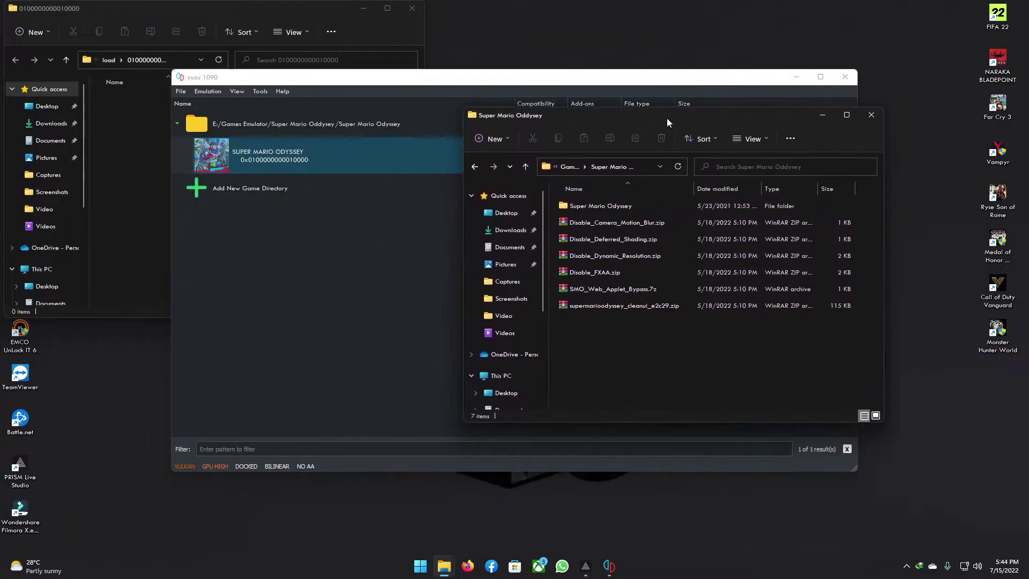
- Extract the Disable Camera Motion Blur folder from its zip archive into the game's mod folder and close the archive
left_click(616, 226)
double_click(616, 228)
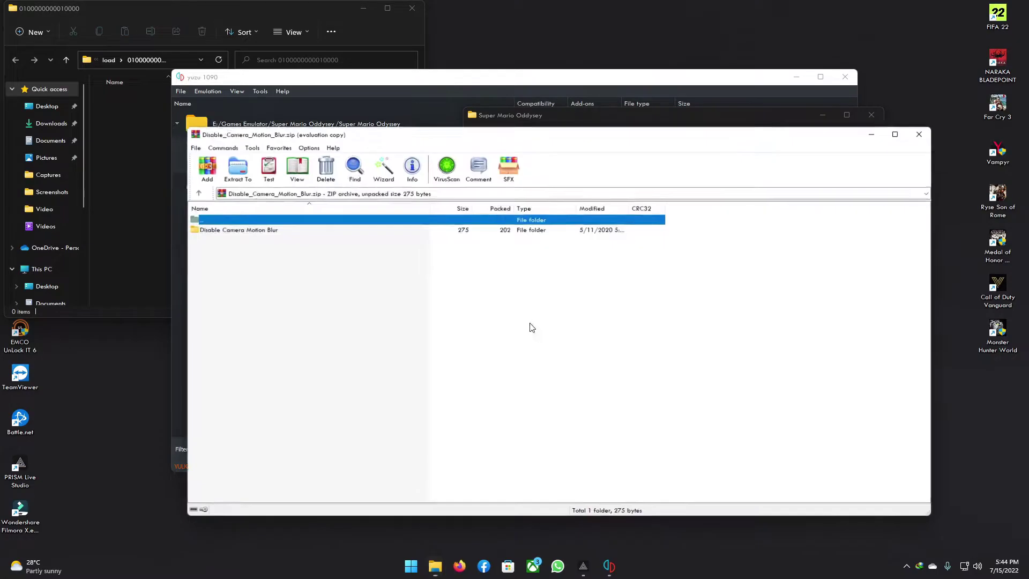
left_click(250, 229)
left_click(193, 11)
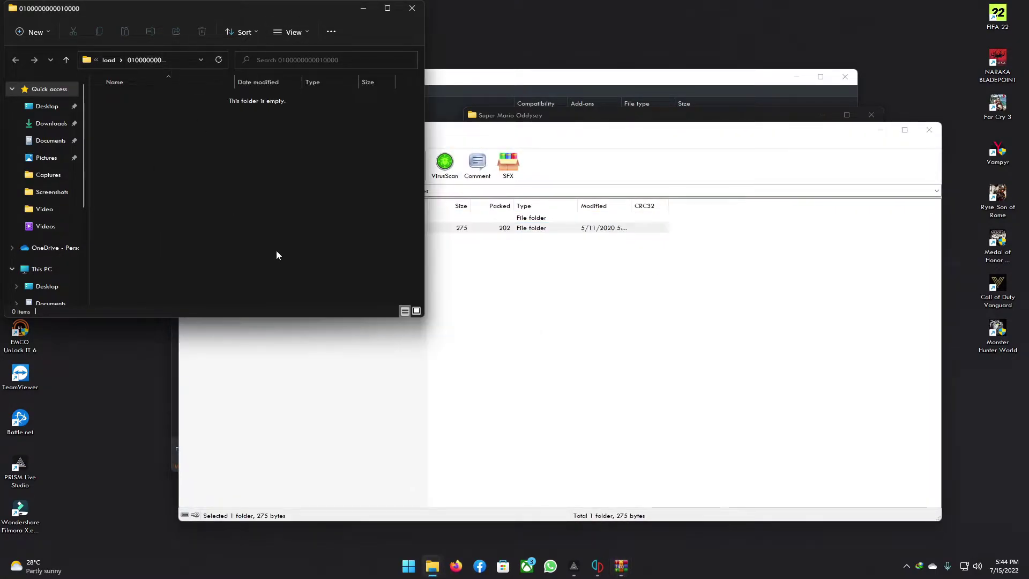
left_click(578, 157)
left_click_drag(542, 133, 763, 120)
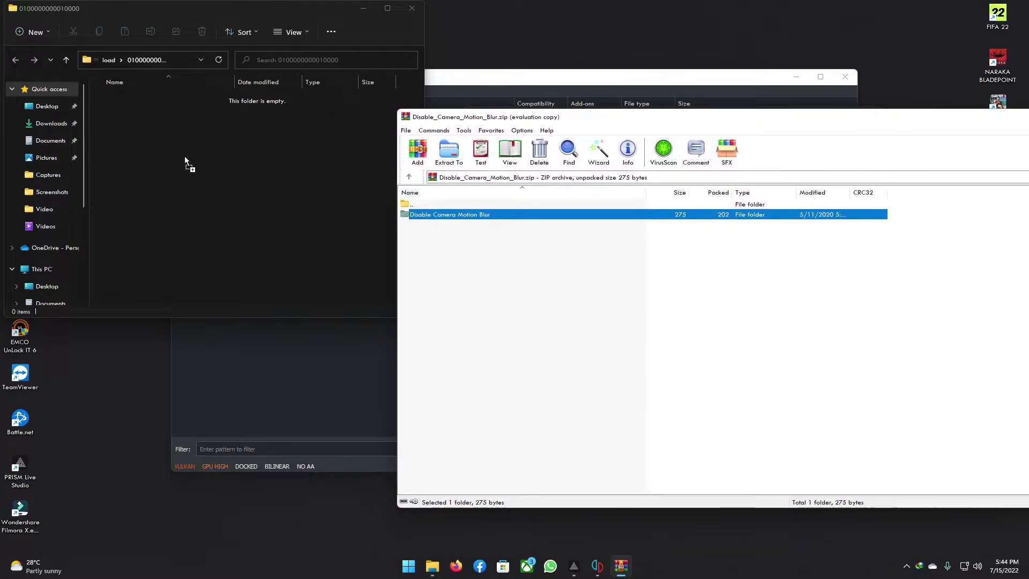
left_click(151, 137)
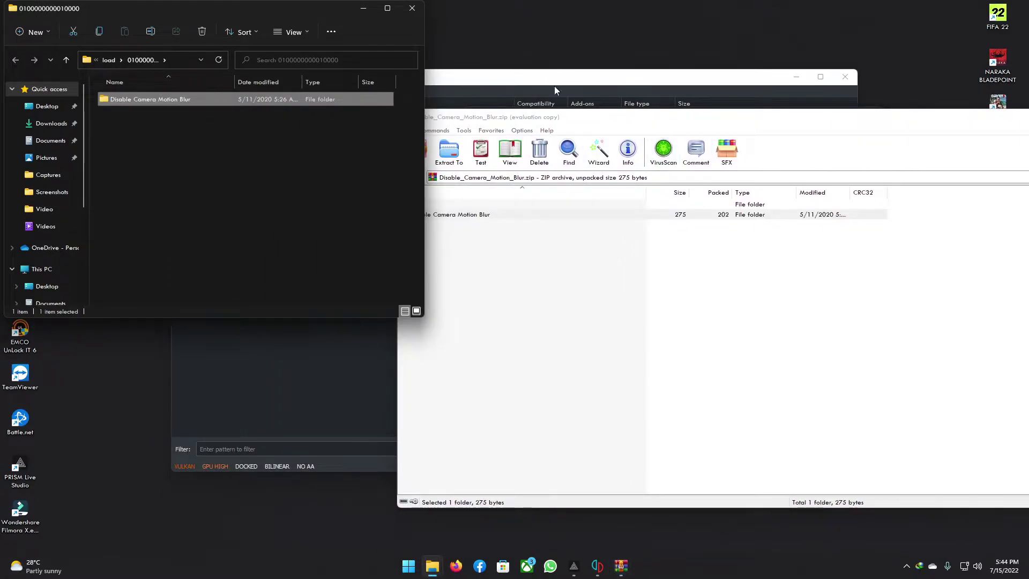
left_click_drag(982, 113, 836, 129)
key("Escape")
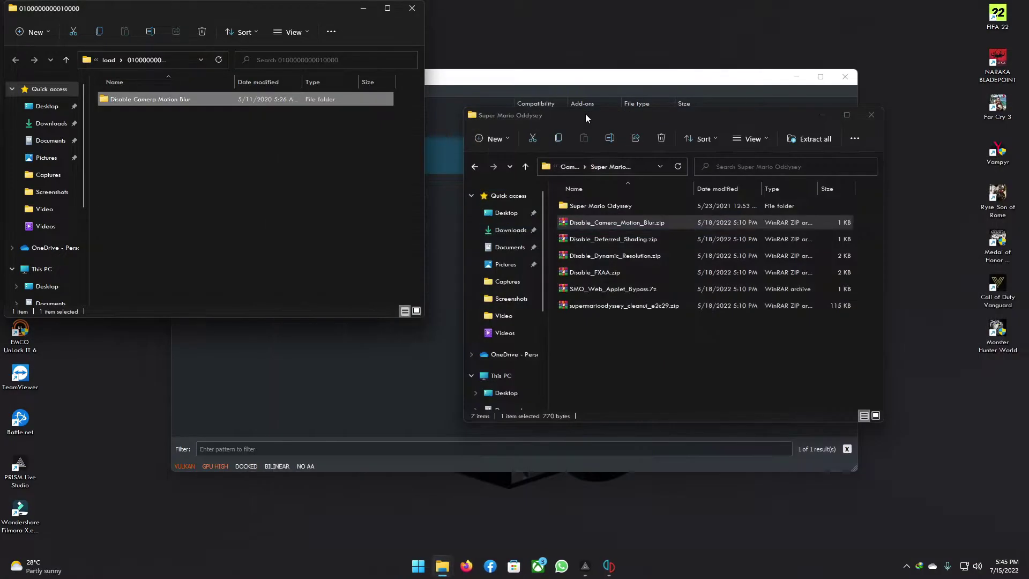
- Extract the Disable Deferred Shading and Disable Dynamic Resolution folders from their zip archives into the mod folder, closing each archive
double_click(587, 243)
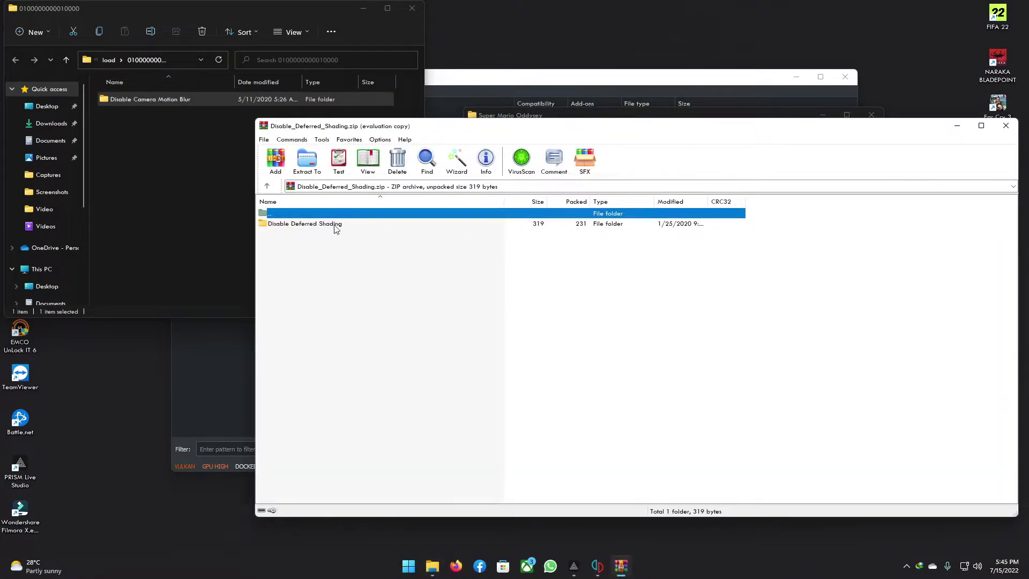
left_click_drag(318, 225, 272, 220)
left_click_drag(125, 150, 125, 150)
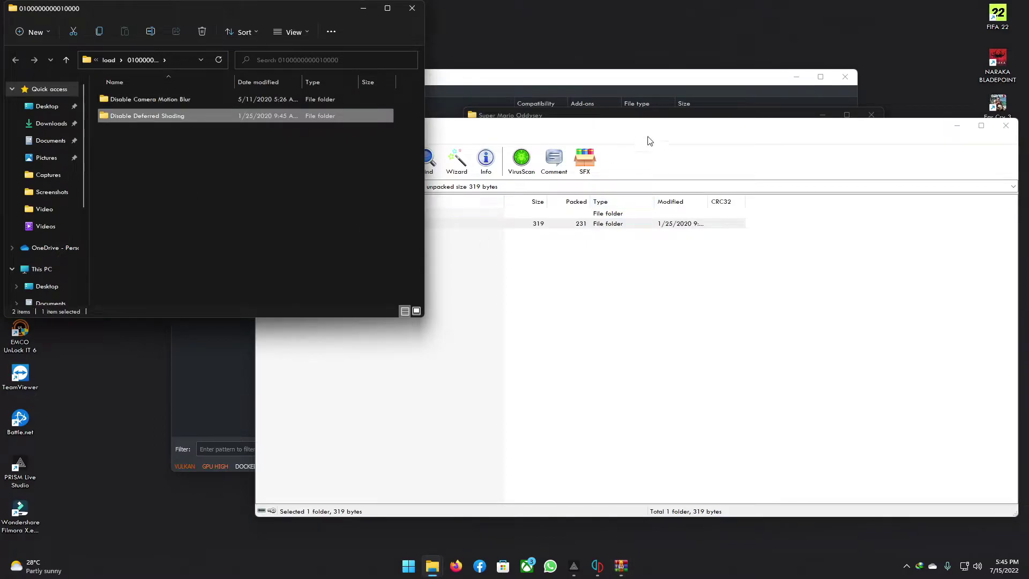
left_click(1002, 131)
mouse_move(617, 255)
left_mouse_down()
mouse_move(436, 235)
mouse_move(247, 252)
mouse_move(628, 259)
mouse_move(616, 258)
left_mouse_up()
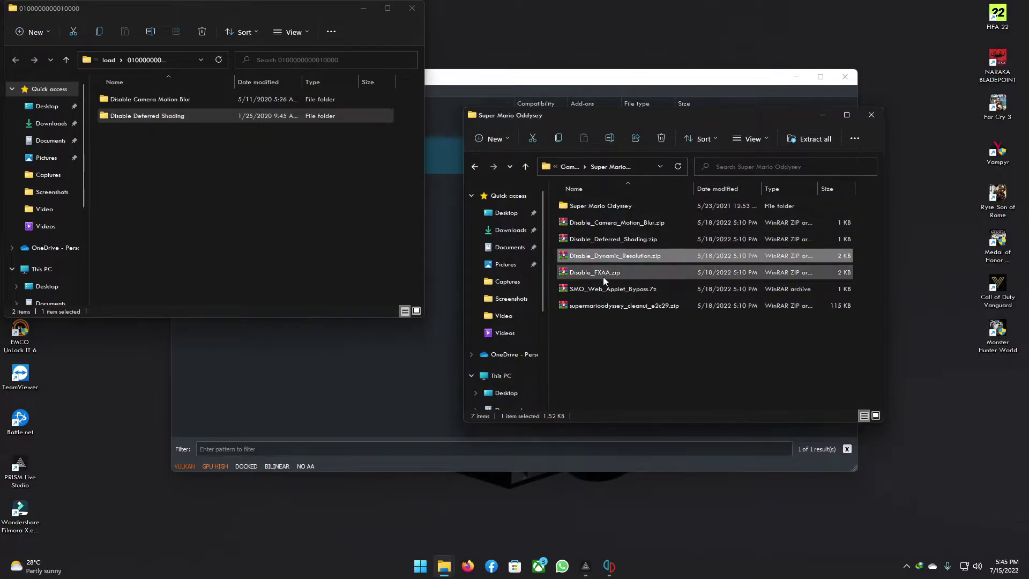
double_click(610, 257)
left_click_drag(318, 227, 142, 162)
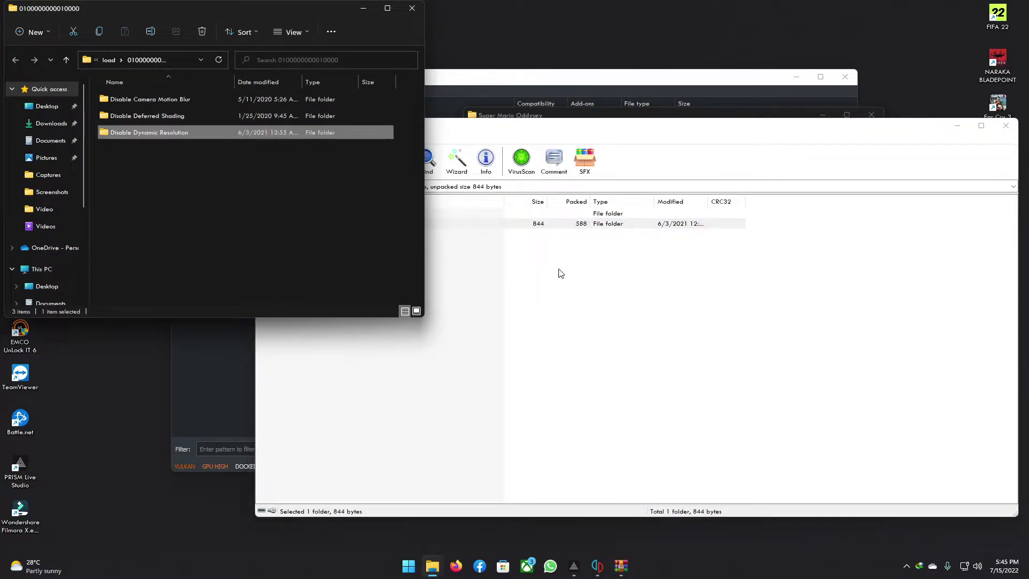
left_click(1005, 125)
- Extract the Disable FXAA and SMO Web Applet Bypass folders from their archives into the mod folder, closing each archive
double_click(607, 274)
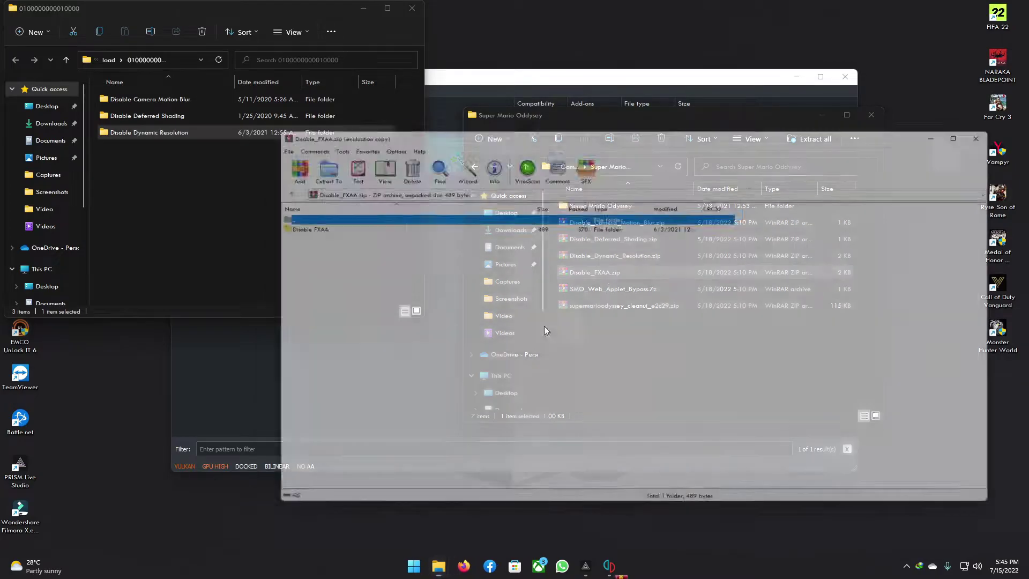
left_click_drag(300, 224, 146, 173)
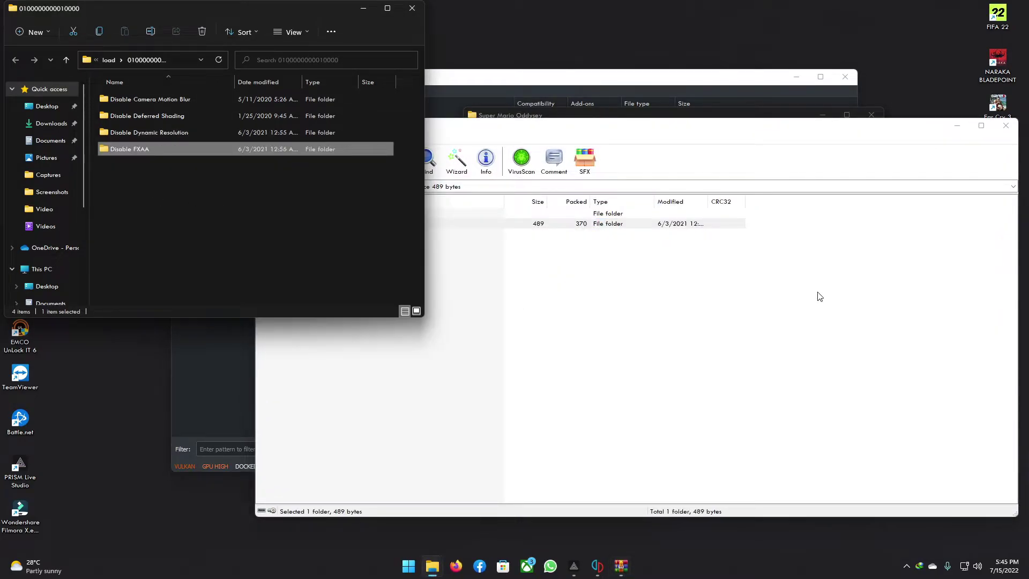
left_click(1005, 125)
double_click(606, 290)
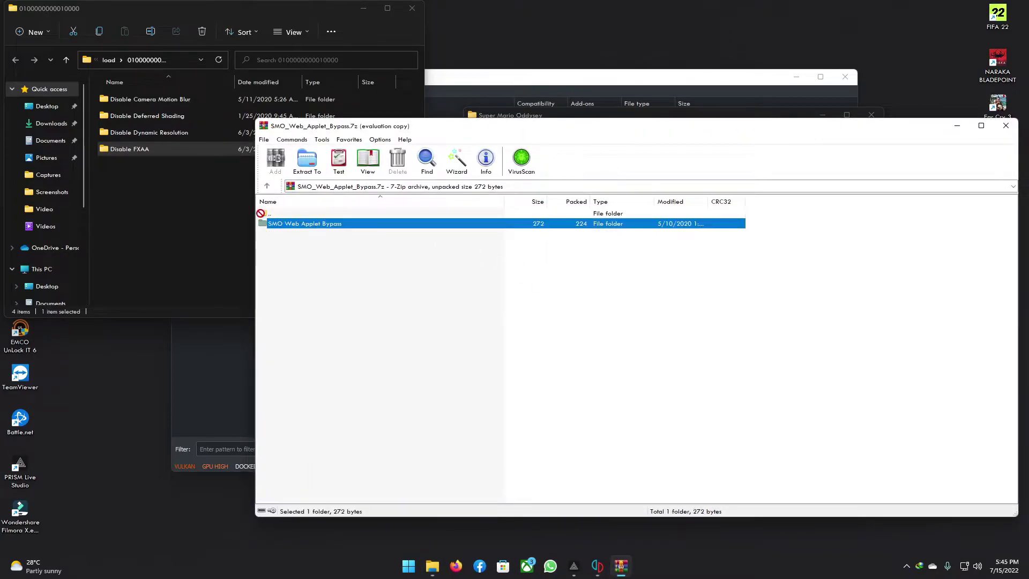
left_click_drag(261, 213, 130, 181)
left_click(1005, 125)
- Extract the atmosphere folder from supermarioodyssey_cleanui_e2c29.zip into the mod folder, then close the archive and both File Explorer windows
double_click(624, 305)
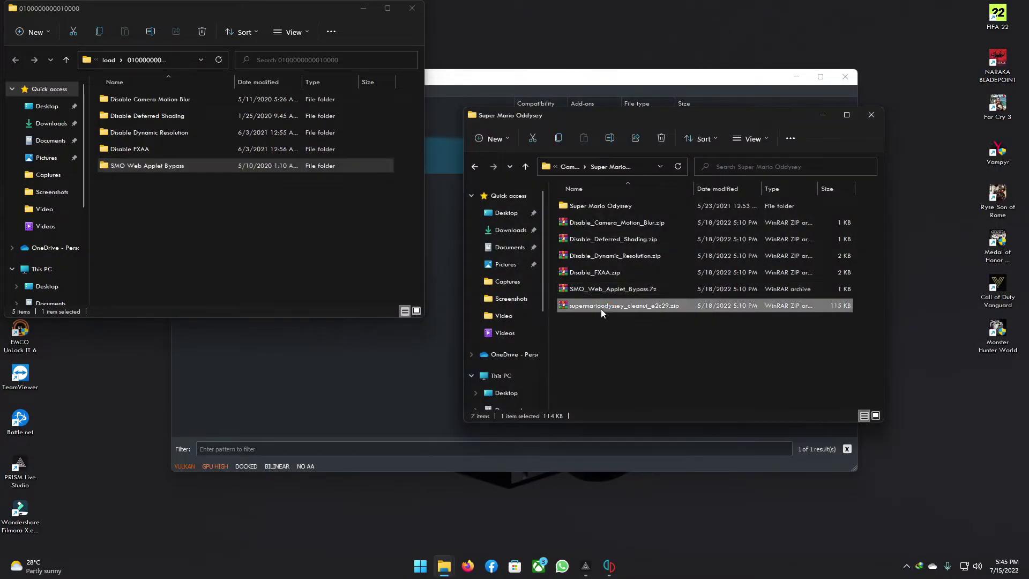
left_click_drag(287, 227, 144, 207)
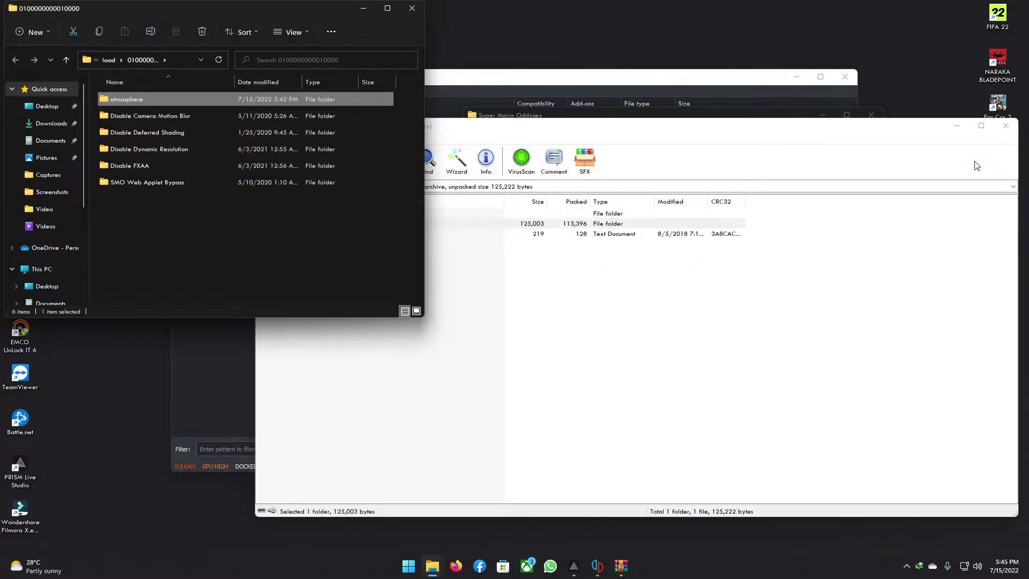
left_click(1005, 126)
left_click(871, 115)
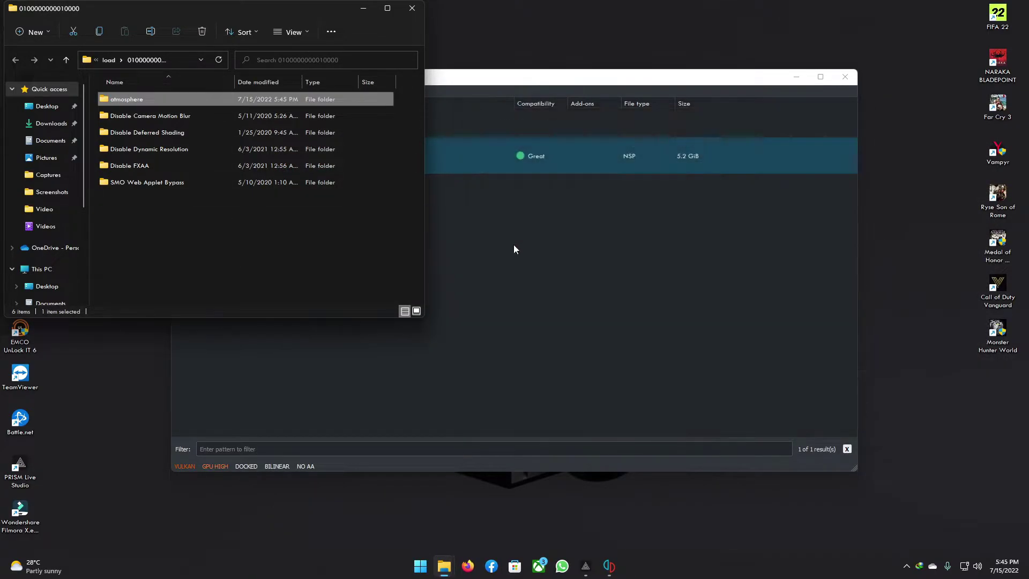
left_click(412, 8)
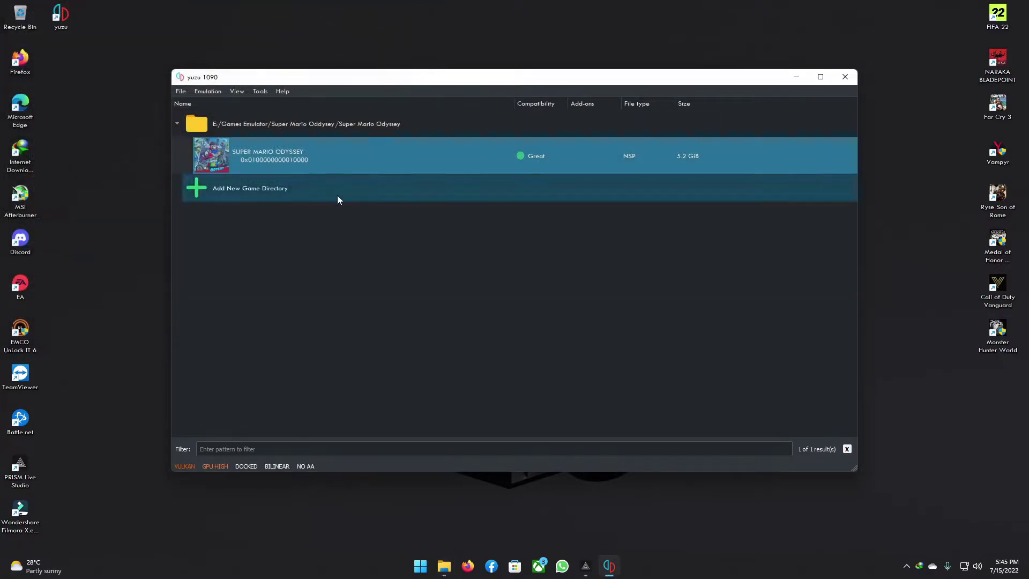
- Review the Super Mario Odyssey properties, examining the installed add-ons and the general, system and CPU settings
right_click(290, 156)
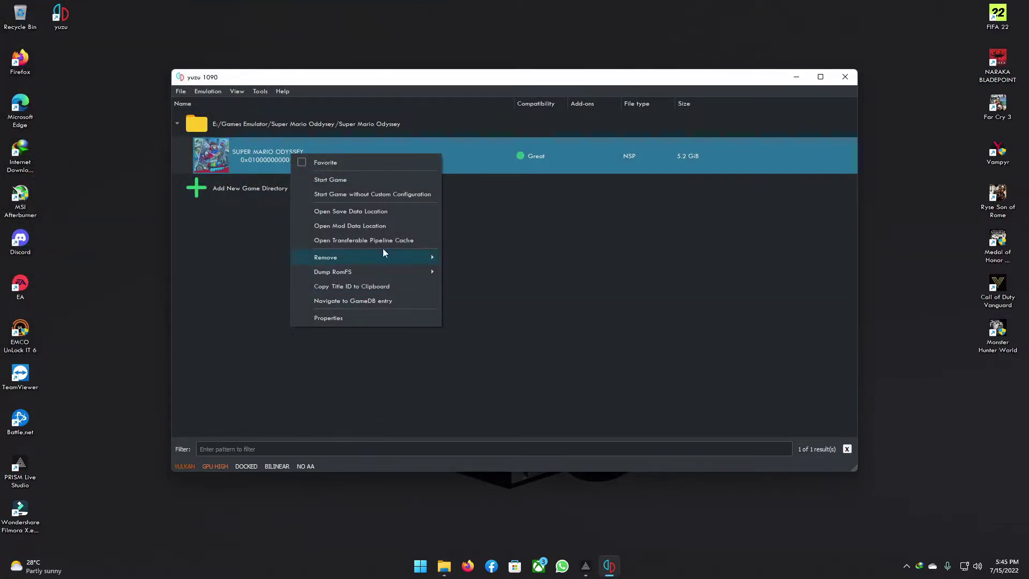
left_click(327, 318)
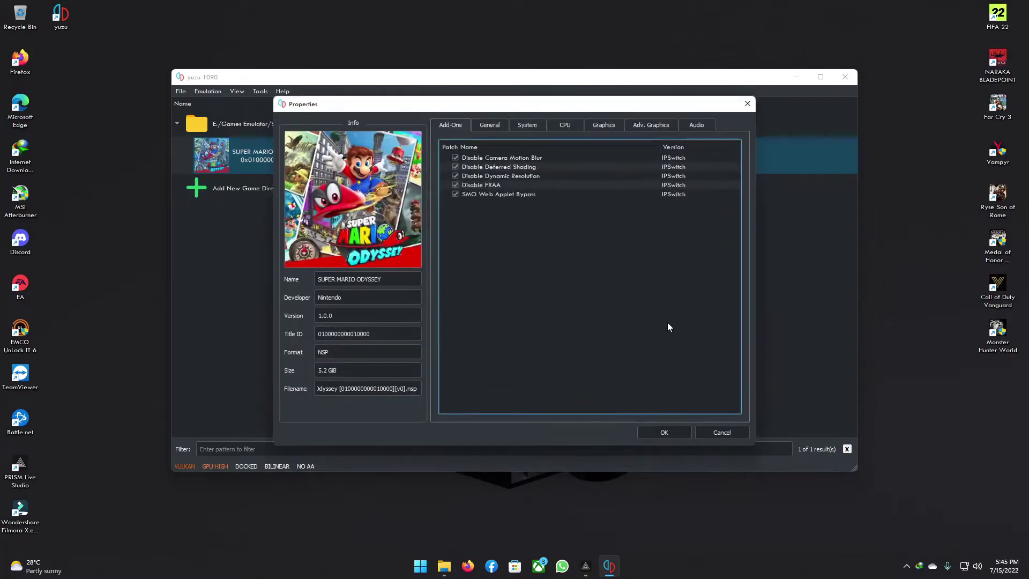
left_click(483, 124)
left_click(528, 124)
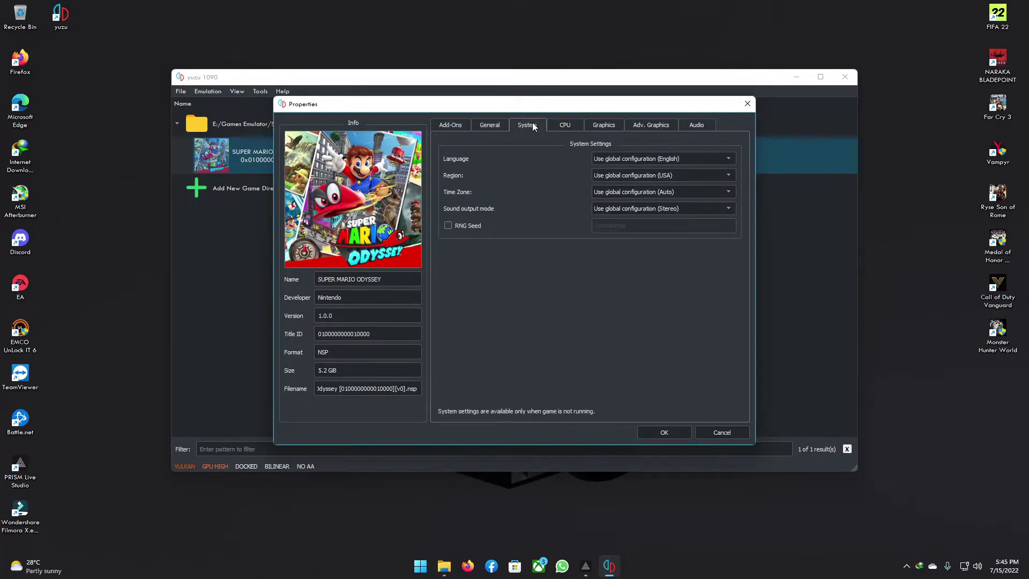
left_click(566, 125)
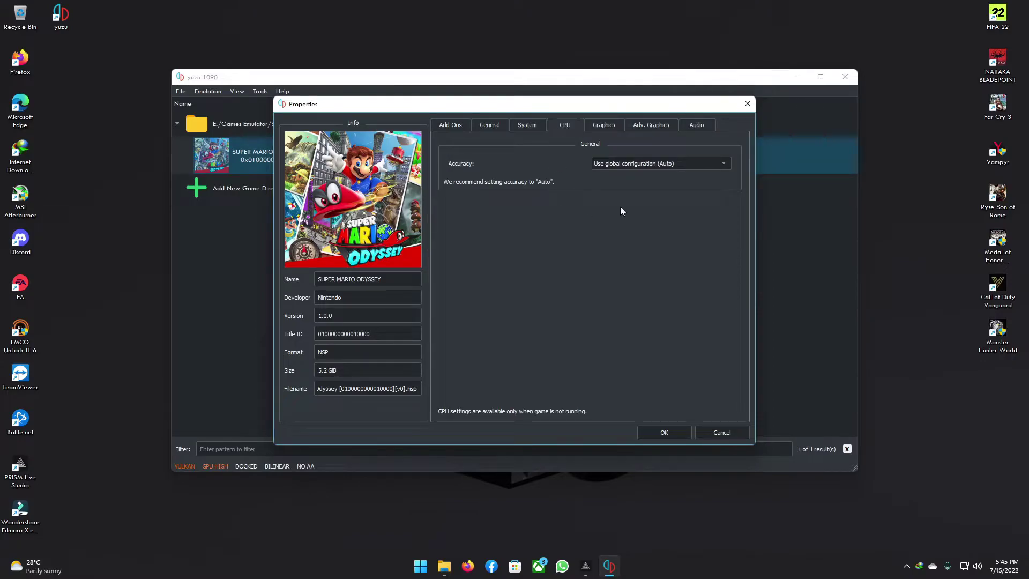
left_click(645, 162)
left_click(644, 163)
- Set the game's graphics API to Vulkan with NVIDIA GeForce GTX 1650 SUPER as the device
left_click(608, 130)
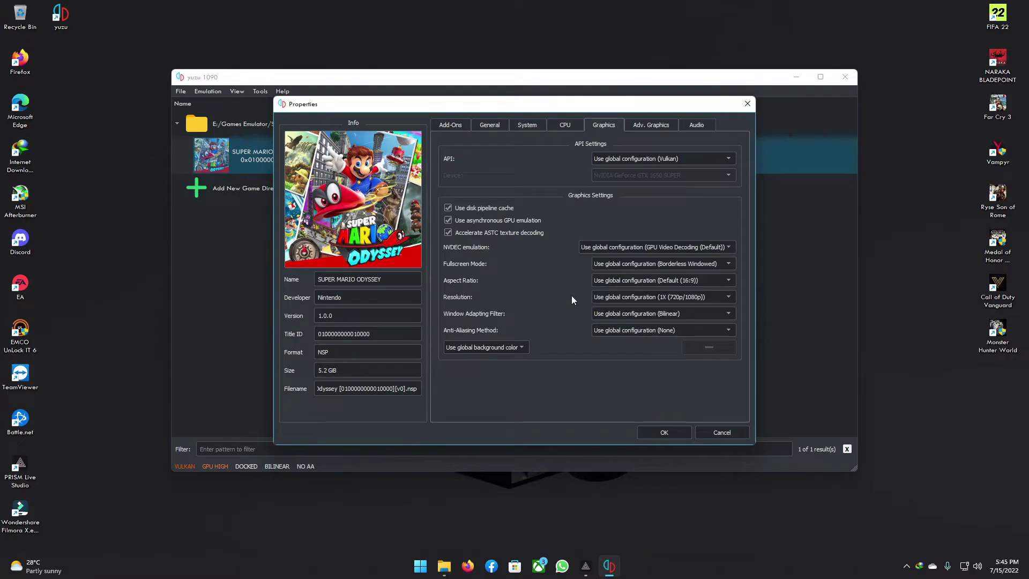
left_click(638, 157)
left_click(608, 183)
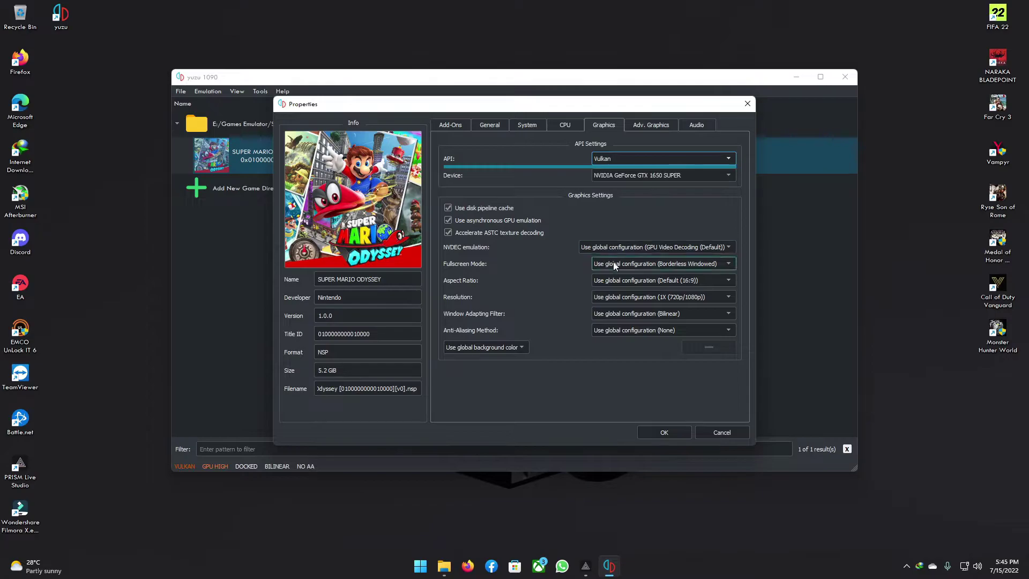
left_click(642, 175)
left_click(641, 185)
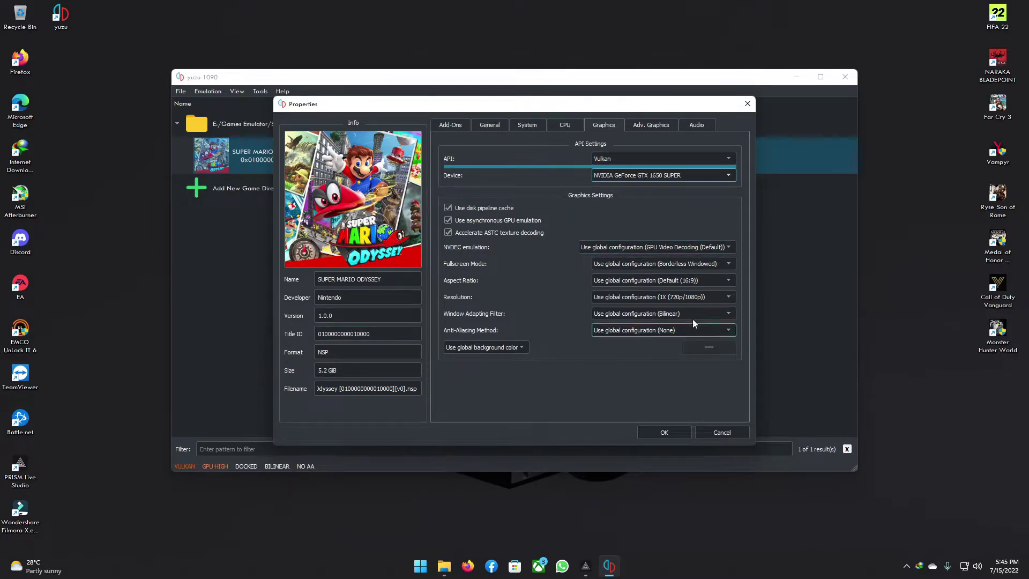
- Set the game's resolution to 2X (1440p/2160p), anti-aliasing to FXAA and window adapting filter to AMD FidelityFX Super Resolution
left_click(648, 296)
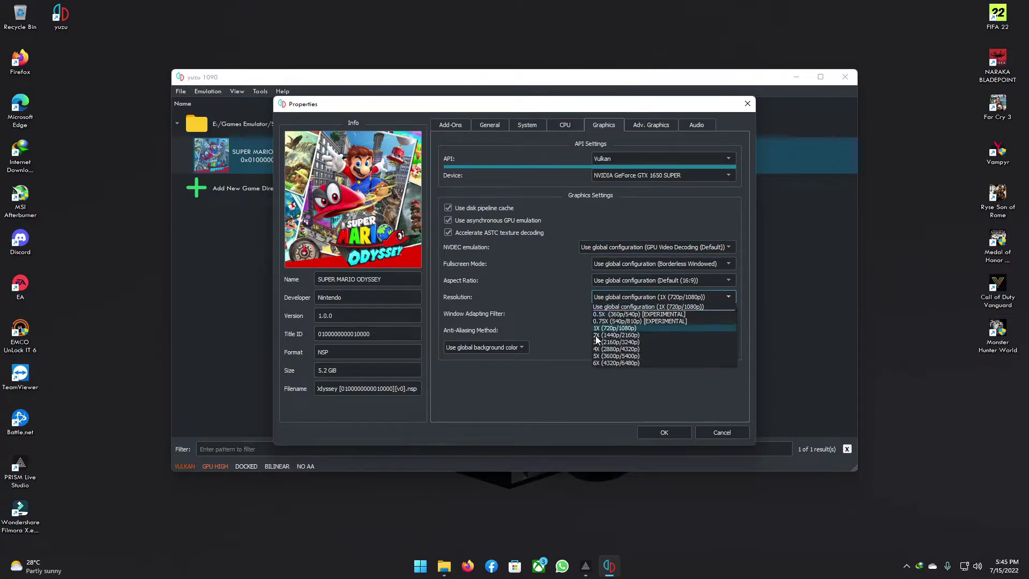
left_click(607, 337)
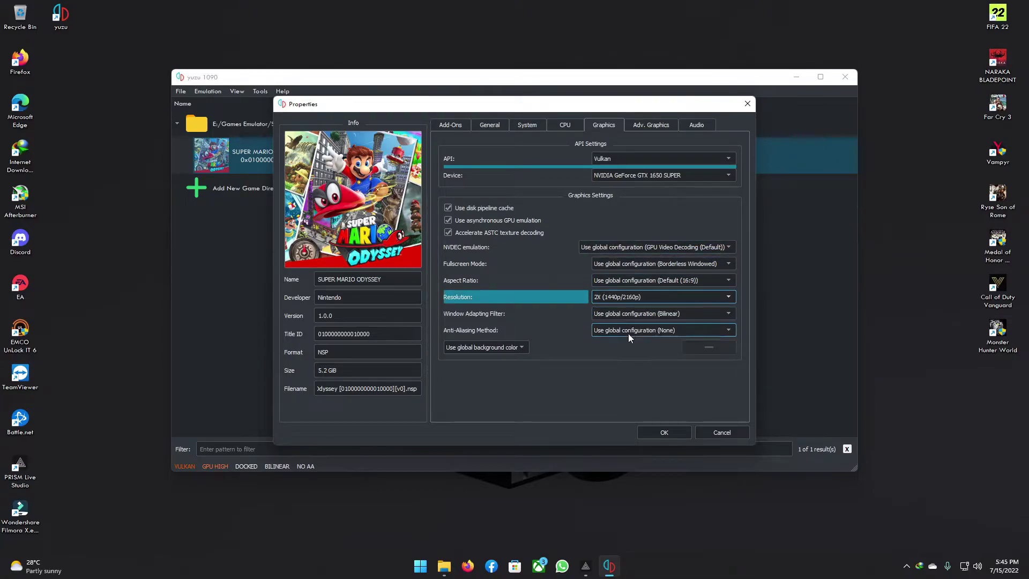
left_click(612, 329)
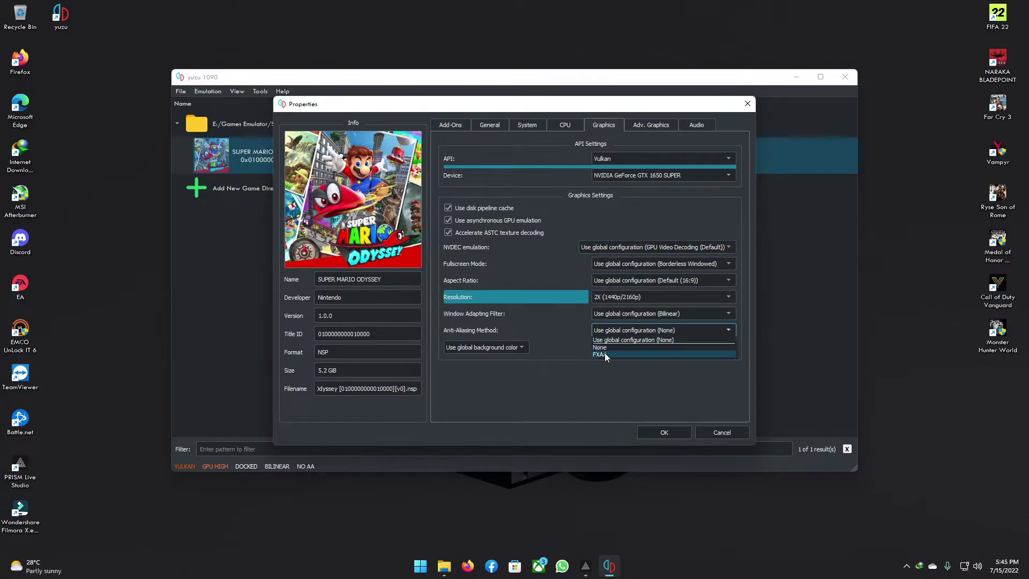
left_click(604, 353)
left_click(638, 314)
left_click(608, 368)
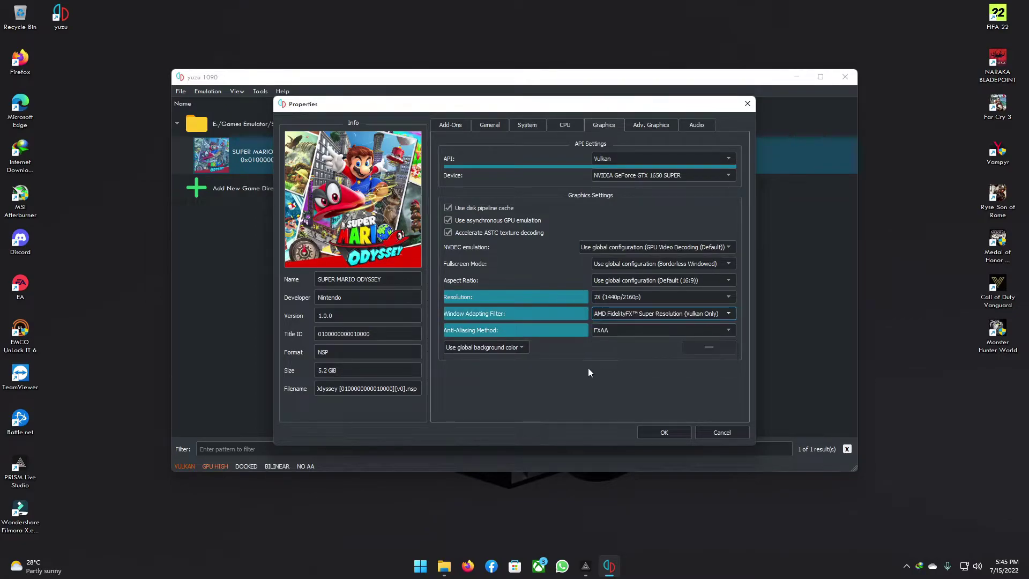
- Override the game's VSync (OpenGL only) setting as off in the advanced graphics settings and save the properties
left_click(659, 125)
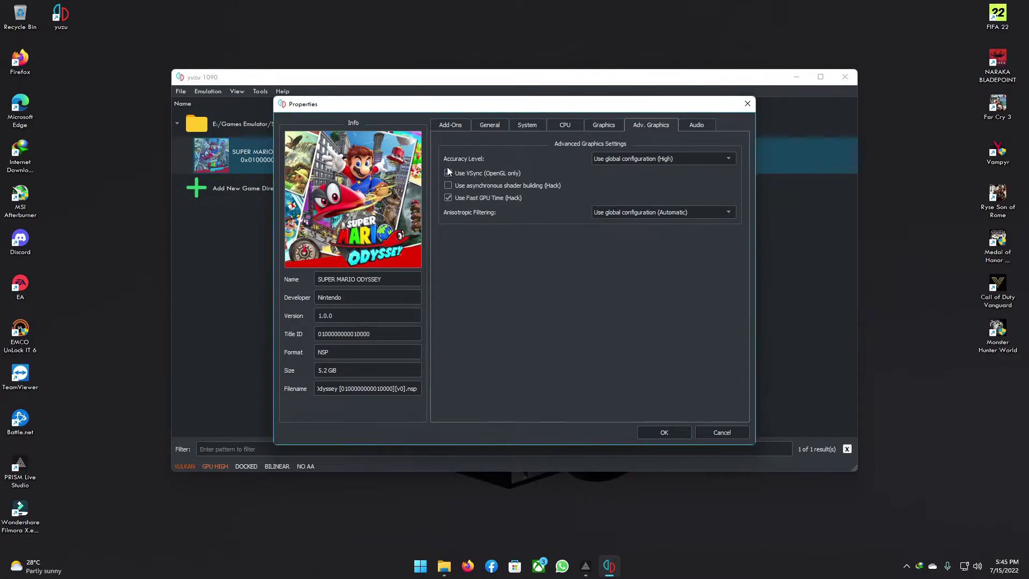
left_click(483, 174)
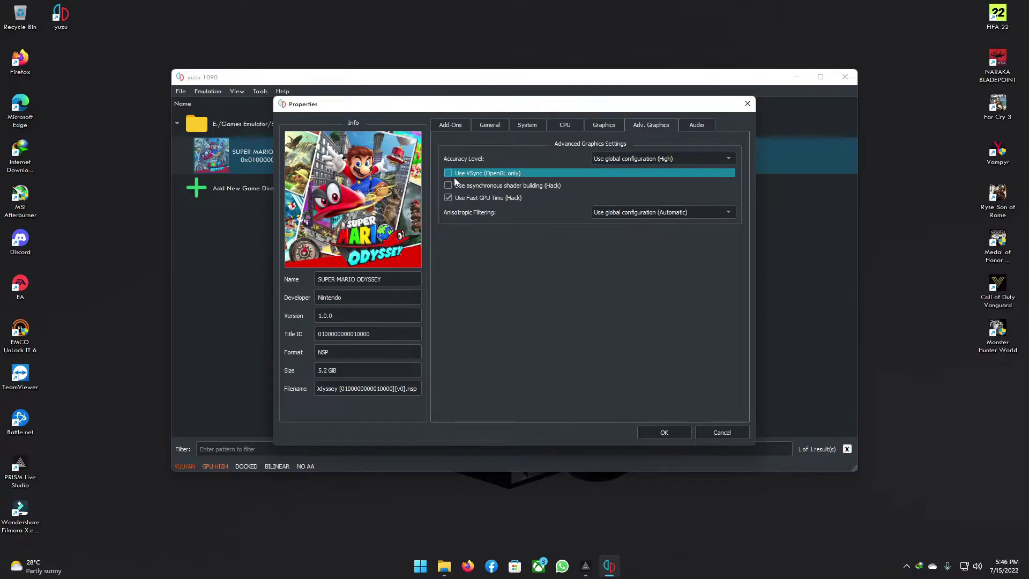
left_click(657, 429)
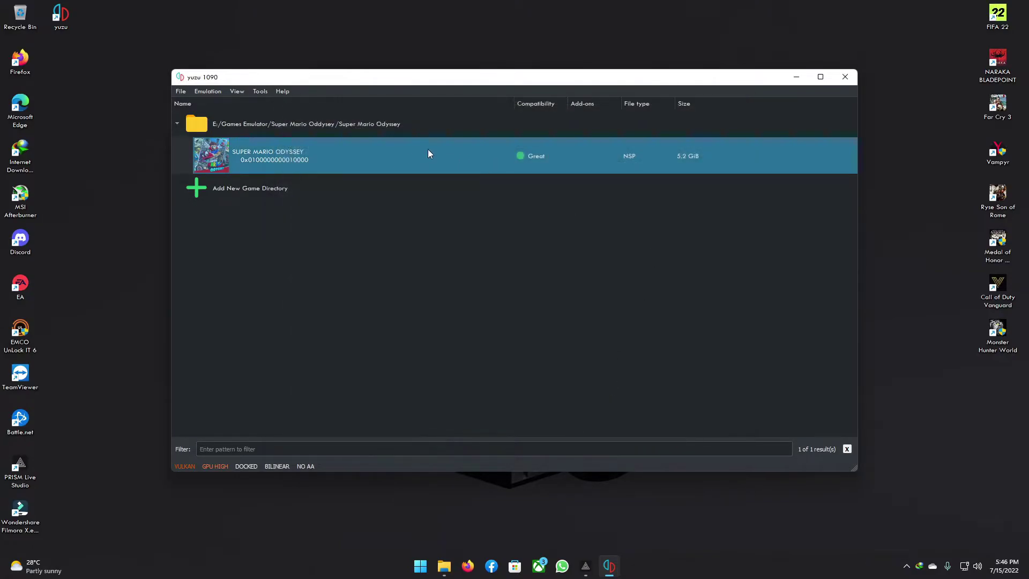
- Reopen the Super Mario Odyssey properties, check the add-ons, general and system settings, and close the dialog
right_click(250, 153)
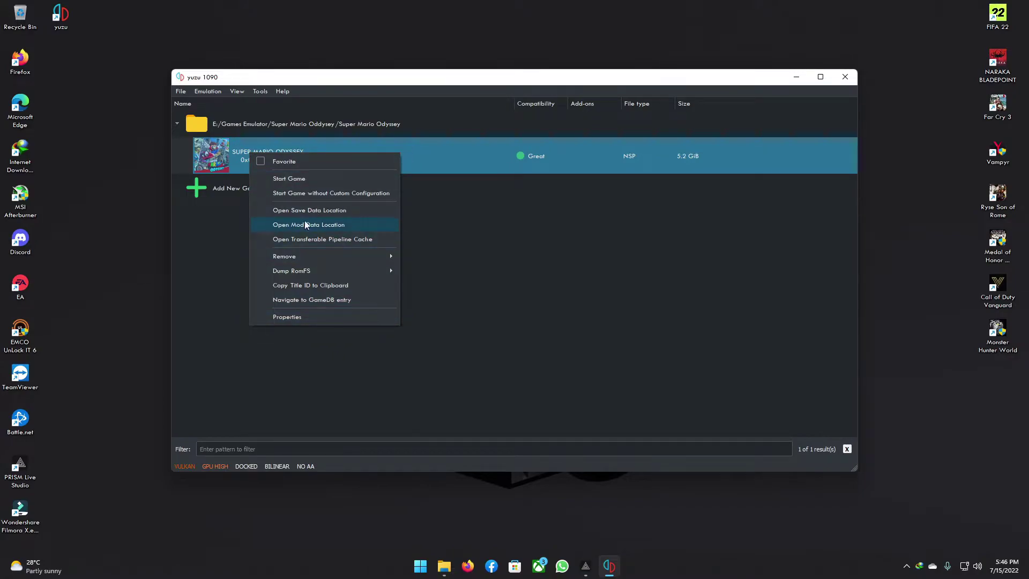
left_click(405, 253)
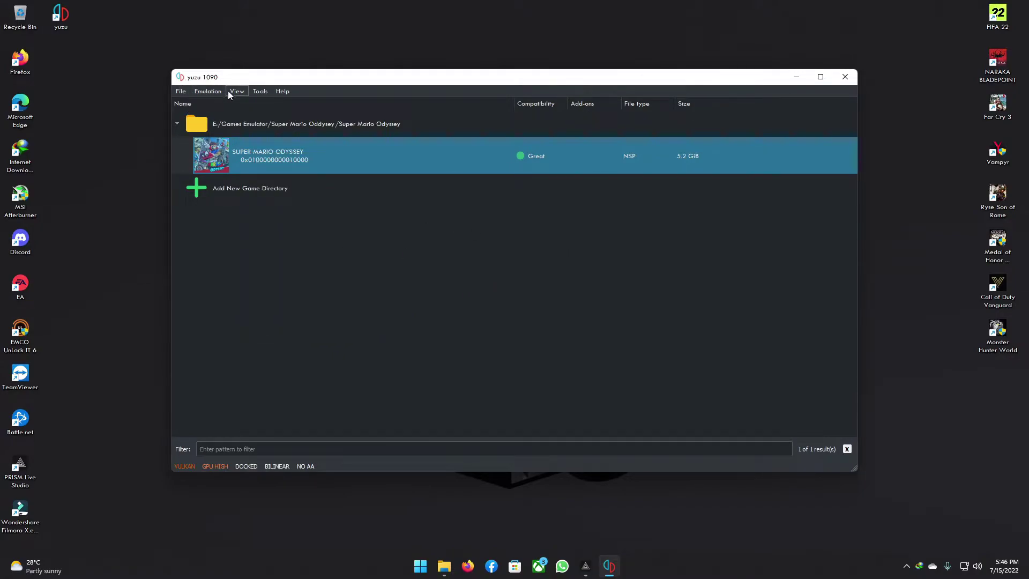
left_click(260, 92)
right_click(228, 163)
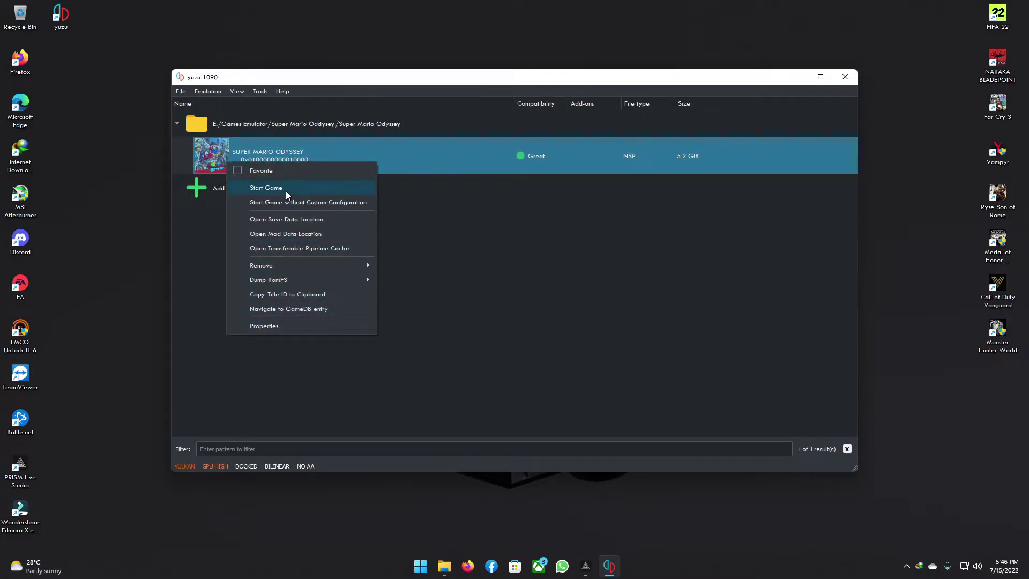
left_click(272, 322)
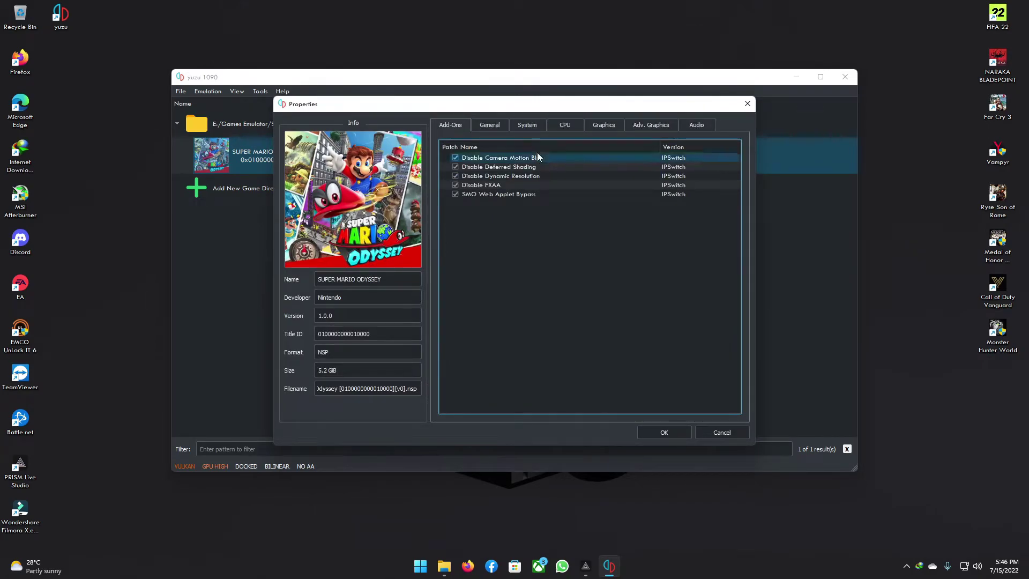
left_click(485, 125)
left_click(525, 125)
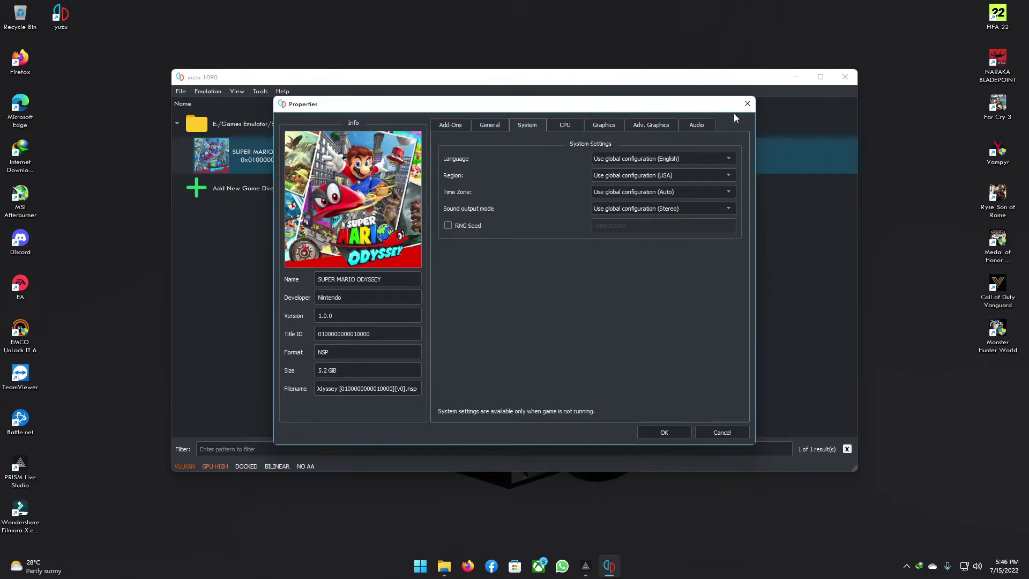
left_click(747, 104)
- Open the emulator's controls configuration and set Player 1's input device to Keyboard/Mouse, trying Any first
left_click(208, 91)
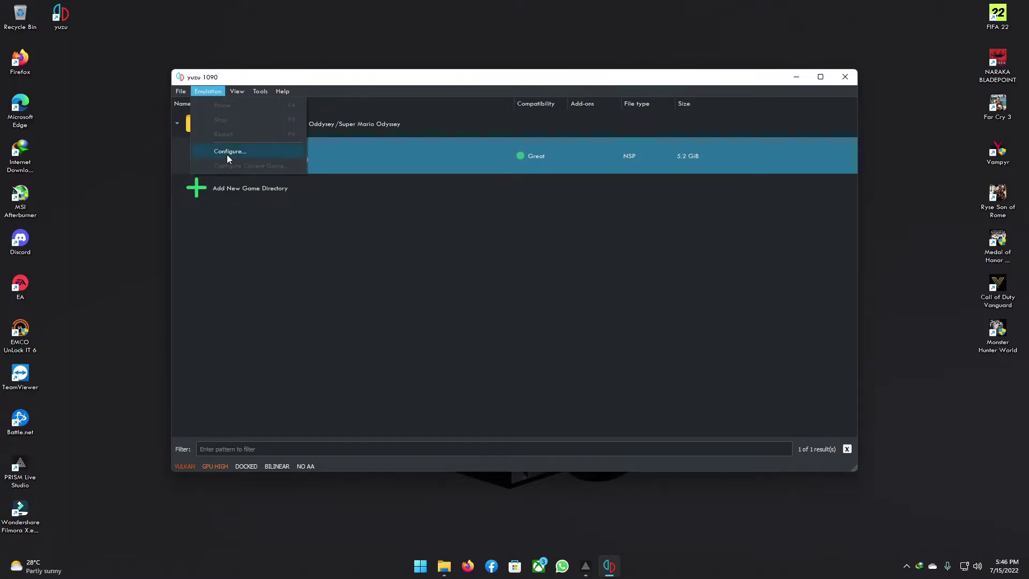
left_click(228, 152)
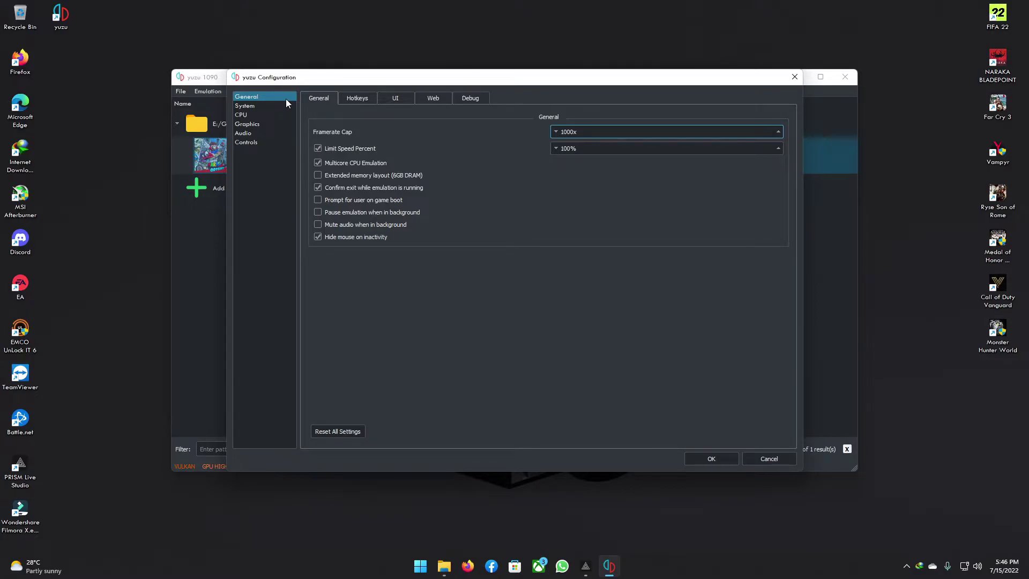
left_click(246, 144)
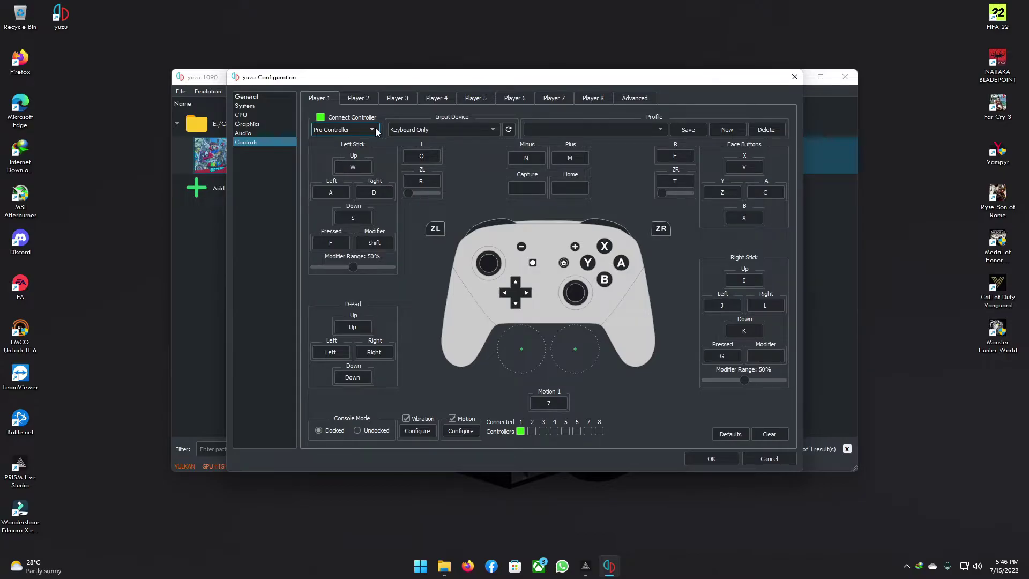
left_click(454, 129)
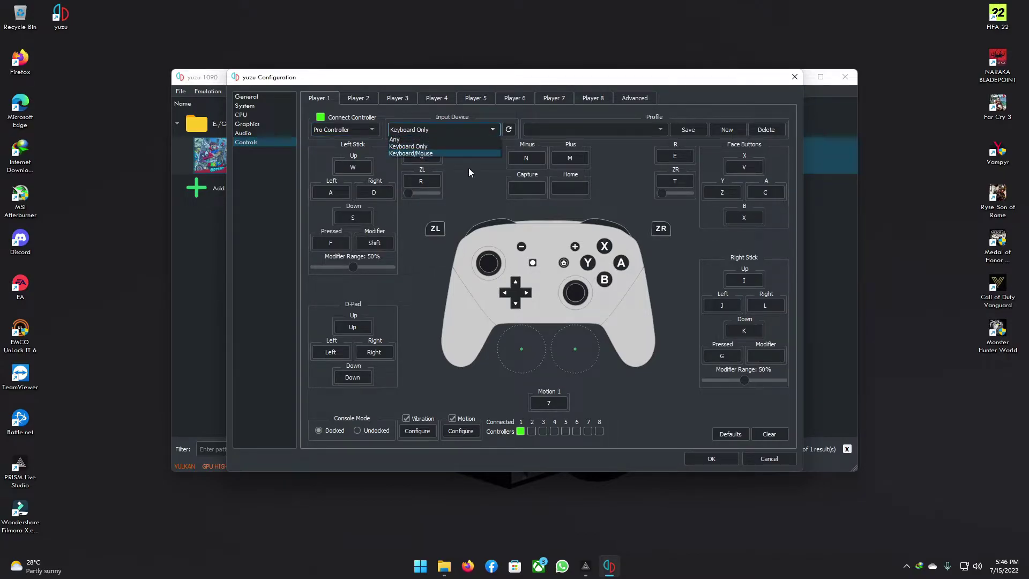
left_click(422, 146)
left_click(364, 130)
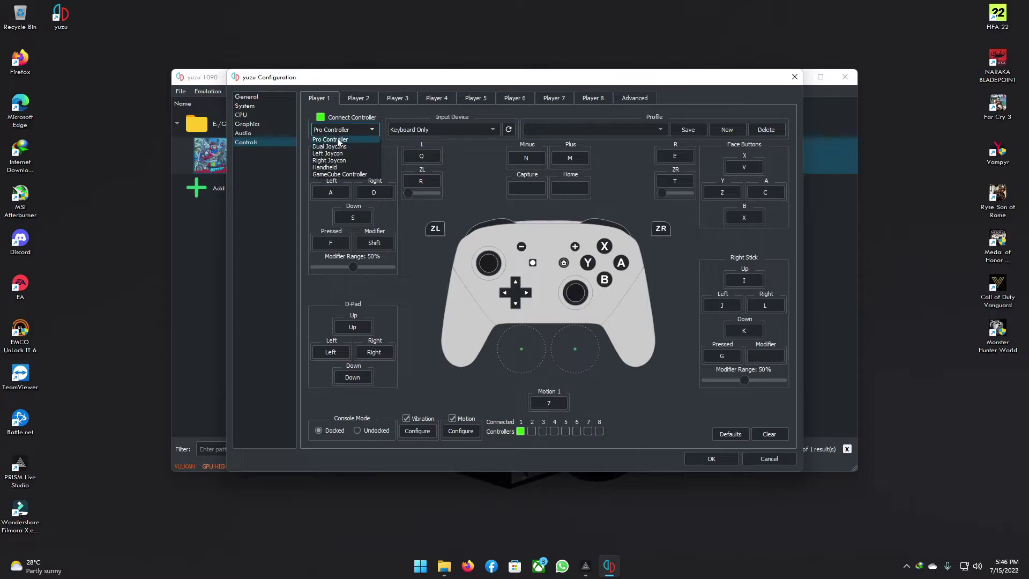
left_click(412, 144)
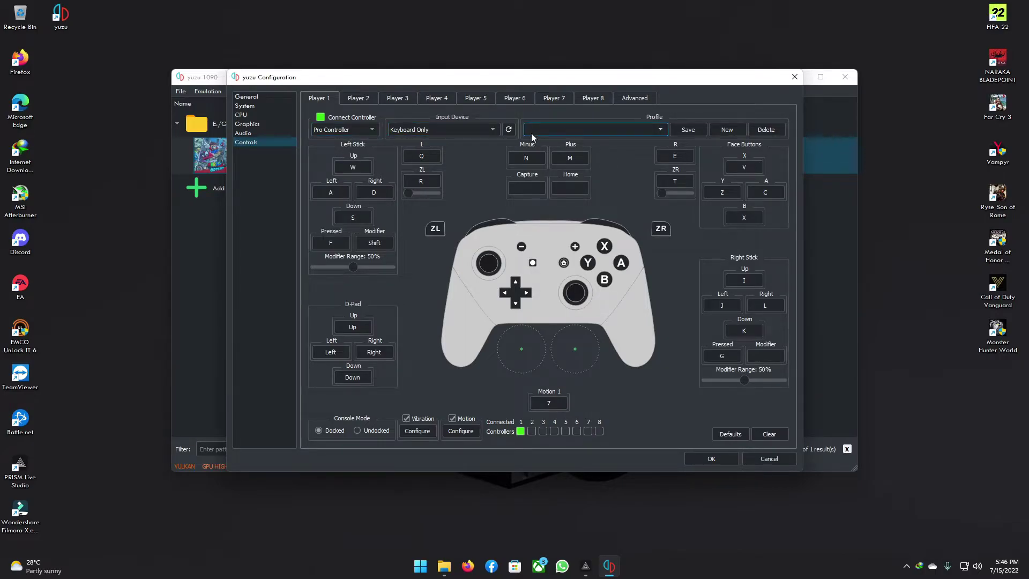
left_click(474, 131)
left_click(415, 141)
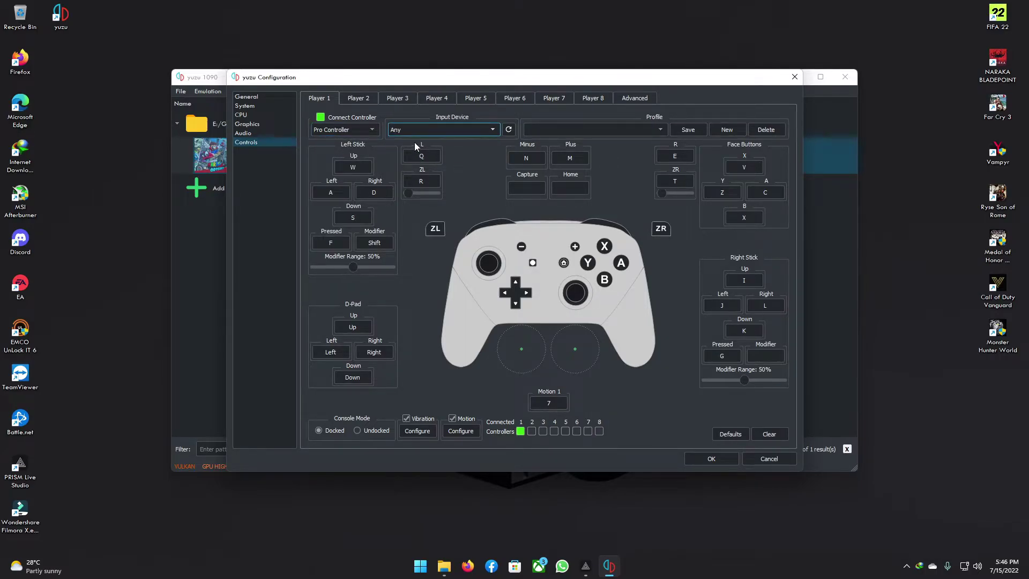
left_click(406, 125)
left_click(406, 151)
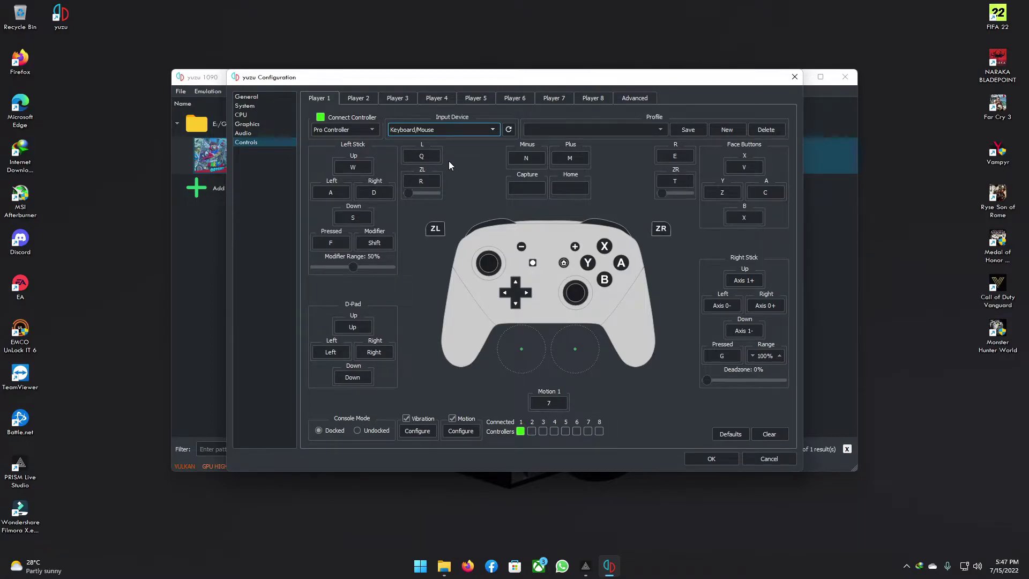
- Try the Dual Joycons, Right Joycon and GameCube Controller types for Player 1, return to Pro Controller, and close the configuration without saving
left_click(334, 129)
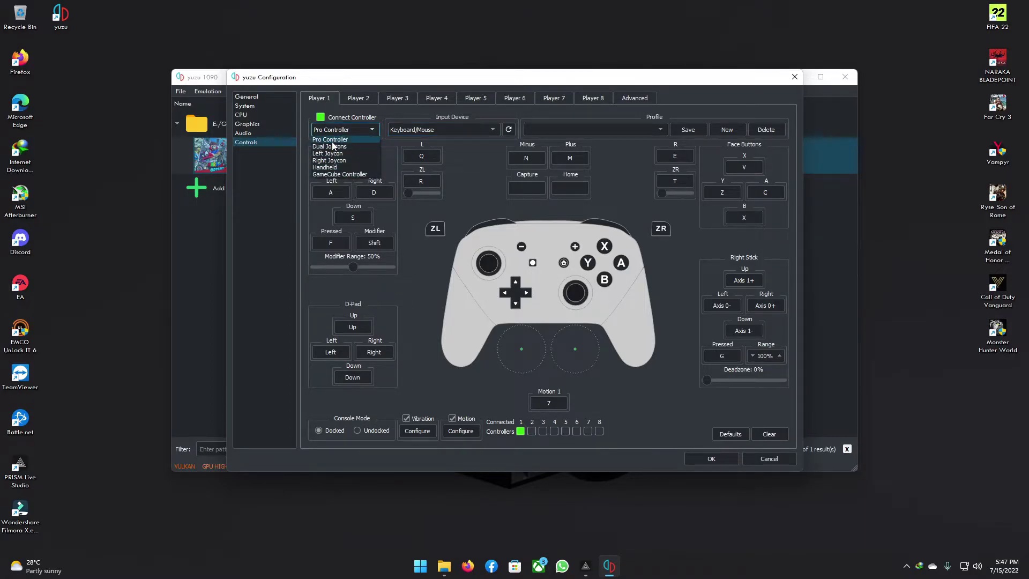
left_click(332, 146)
left_click(339, 130)
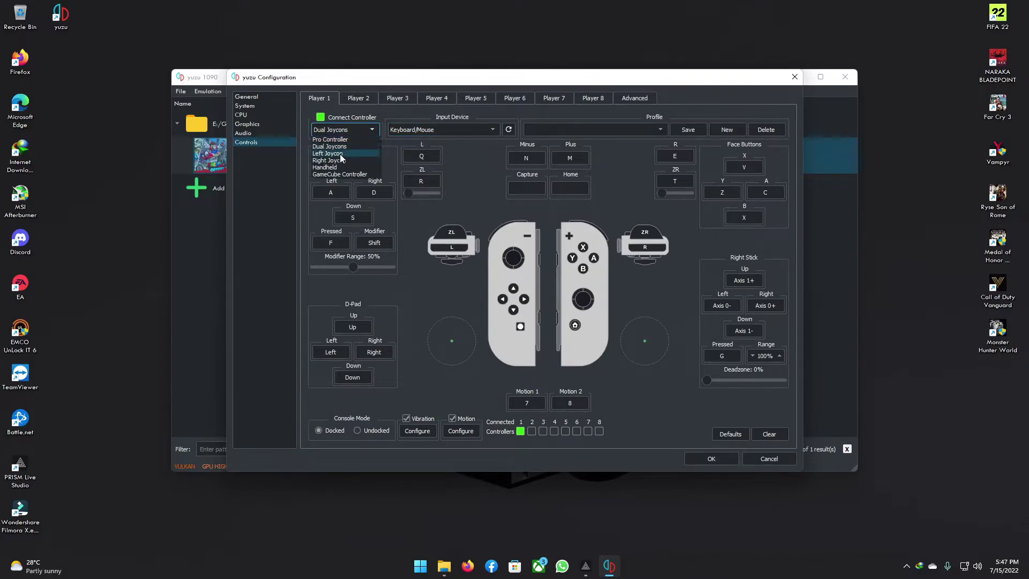
left_click(345, 160)
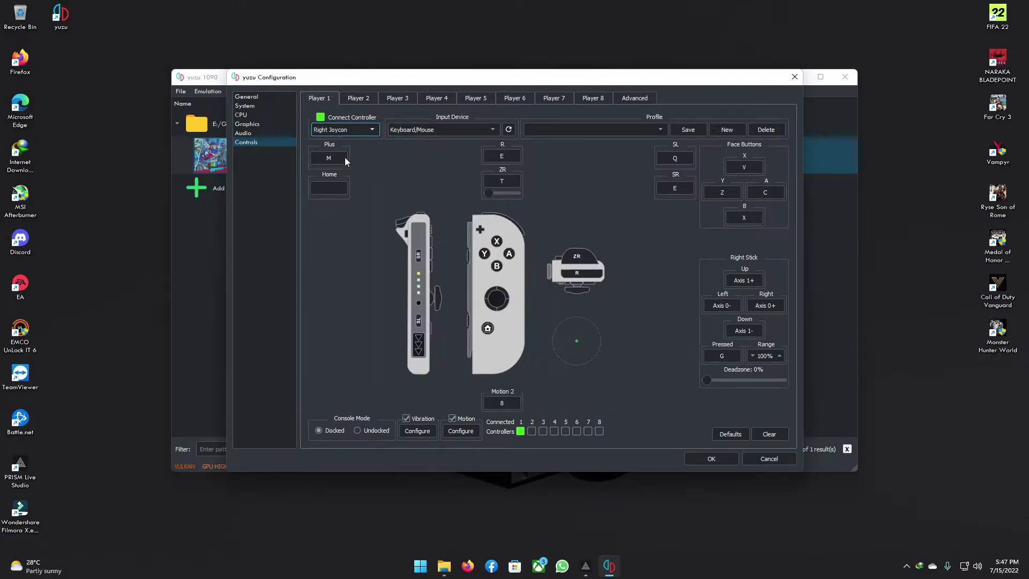
left_click(336, 134)
left_click(335, 175)
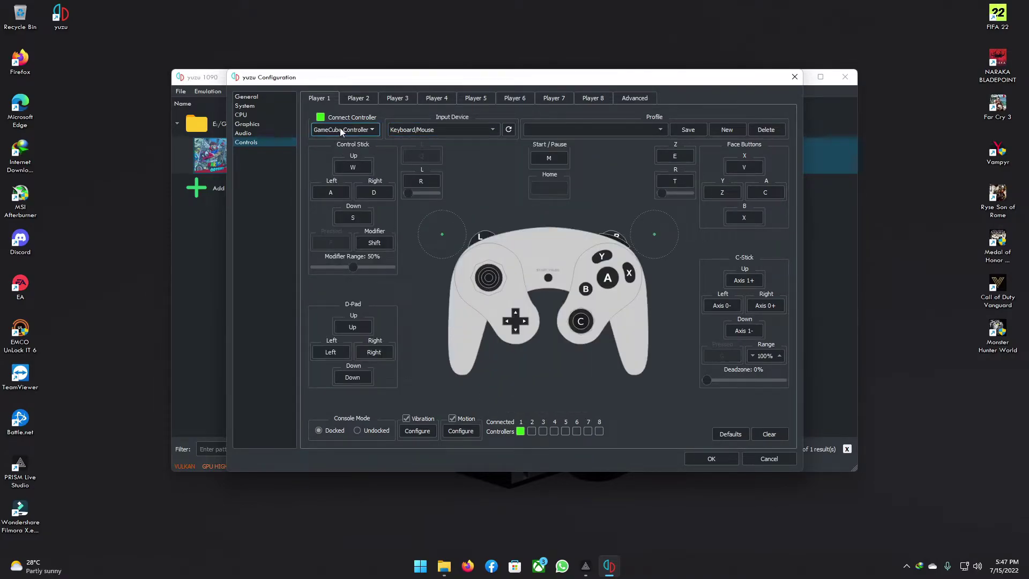
left_click(356, 131)
left_click(342, 159)
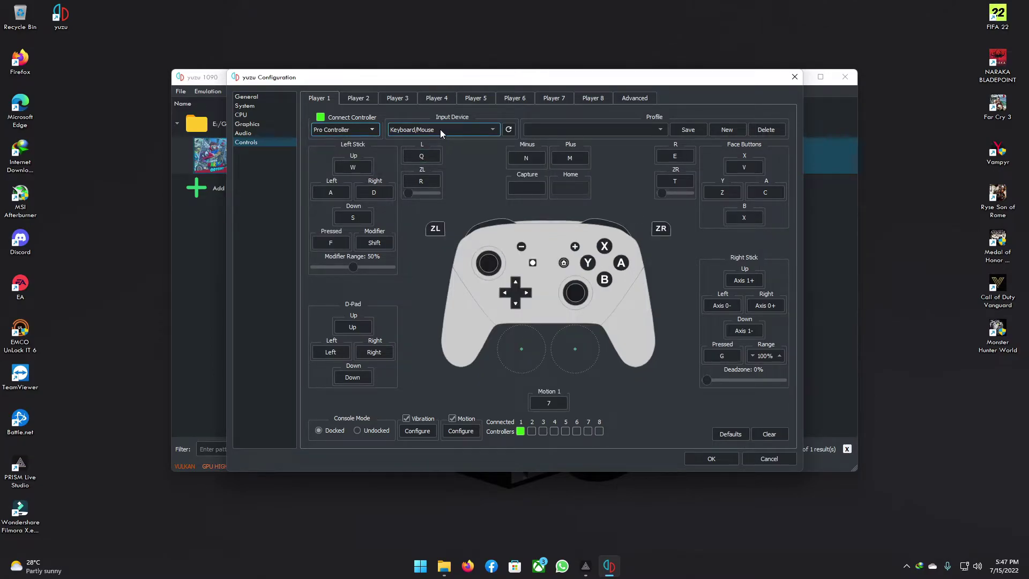
left_click(358, 98)
left_click(320, 98)
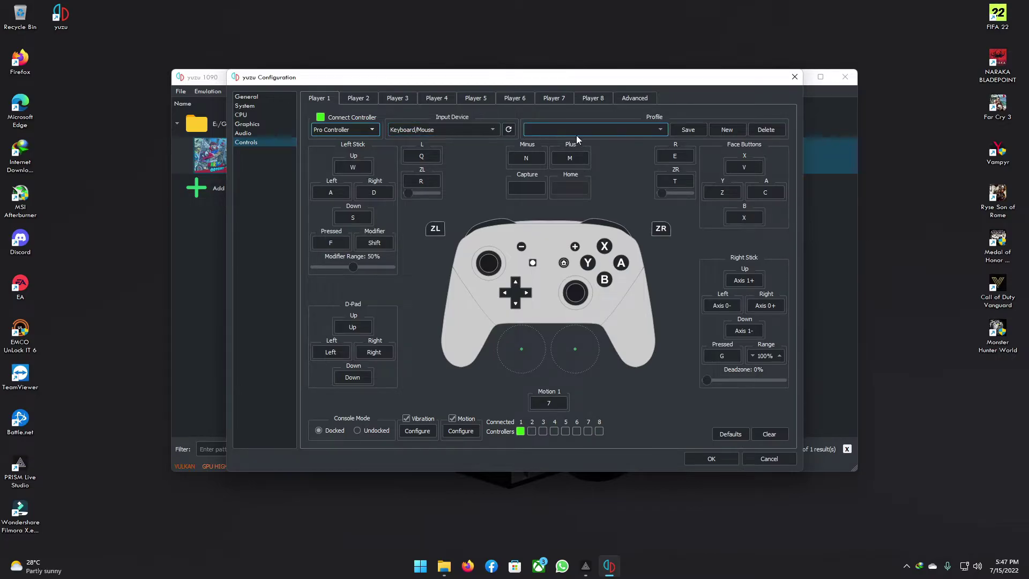
left_click(793, 78)
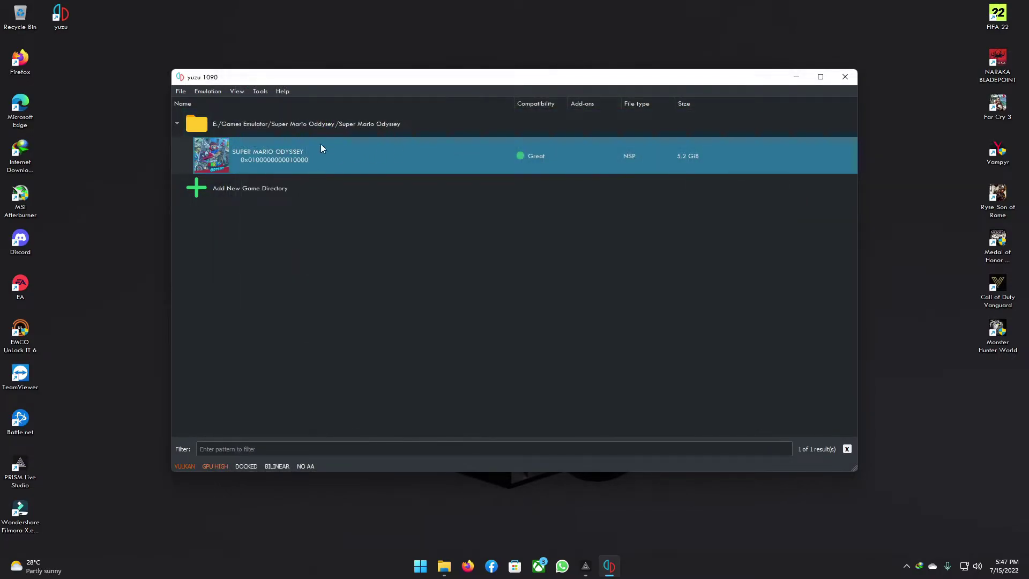
right_click(276, 159)
left_click(208, 92)
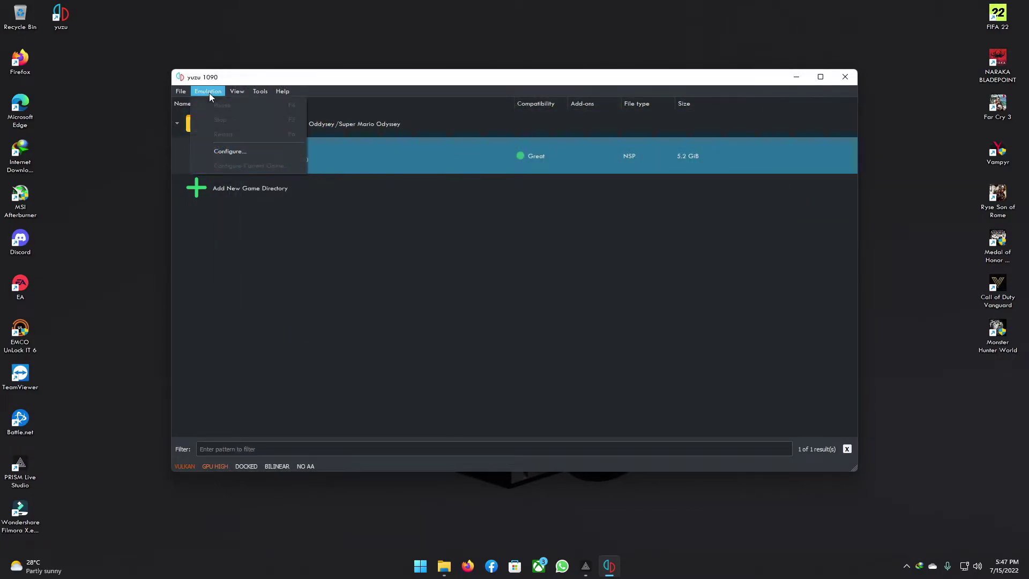
- Set Player 1's input device to Xbox 360 Controller 0 in the emulator's controls configuration and save the settings
left_click(232, 153)
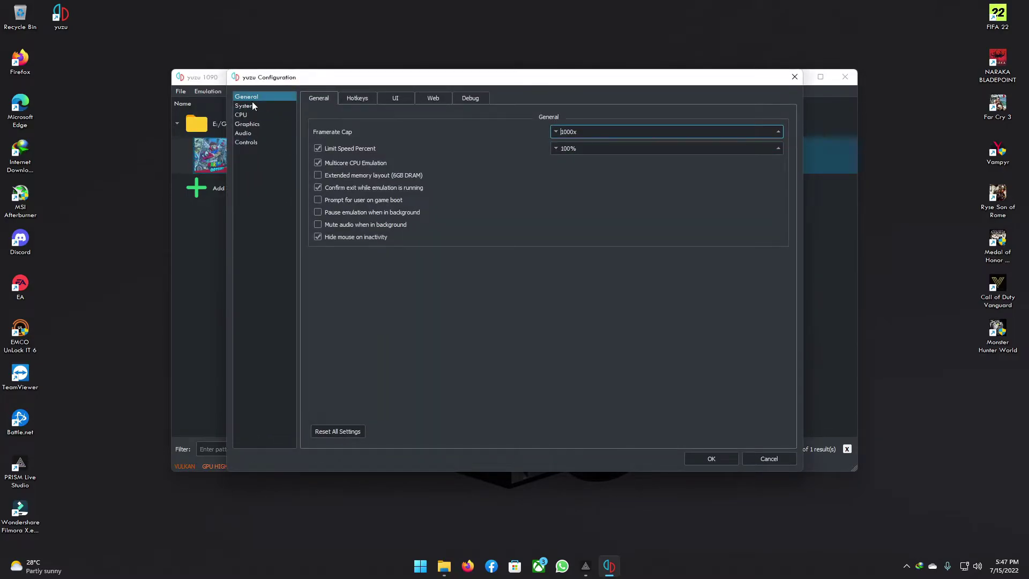
left_click(247, 143)
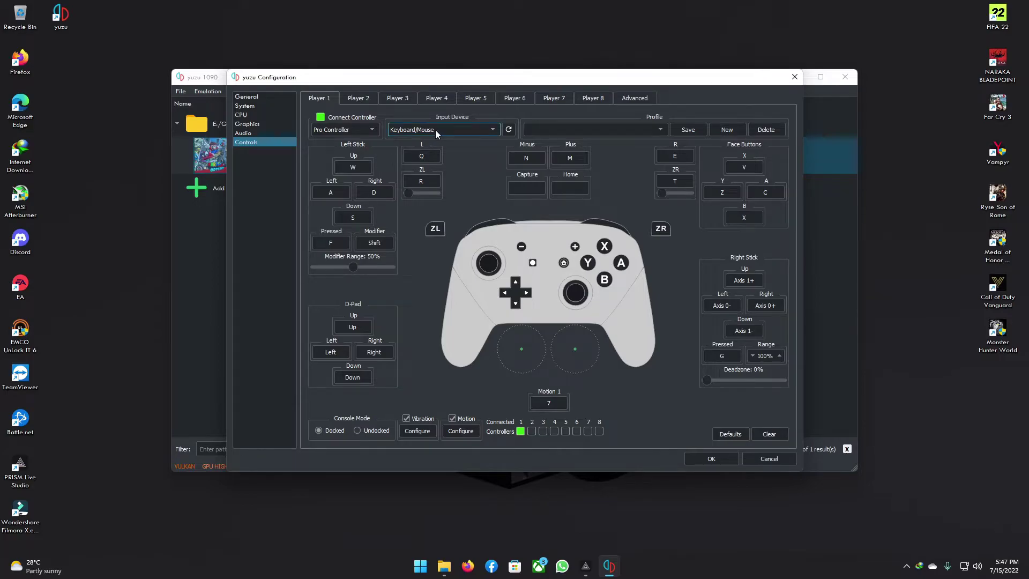
left_click(420, 129)
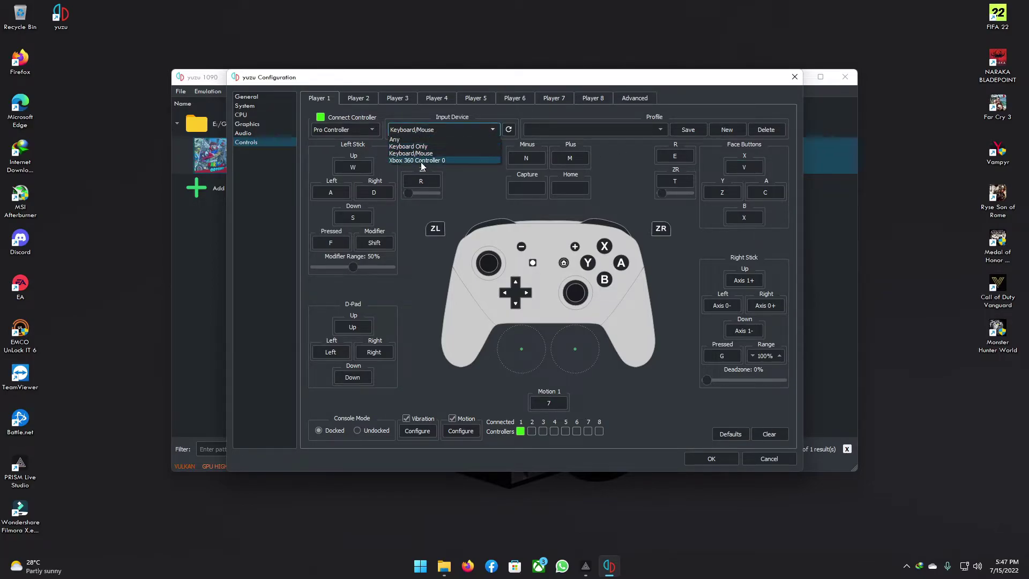
left_click(426, 160)
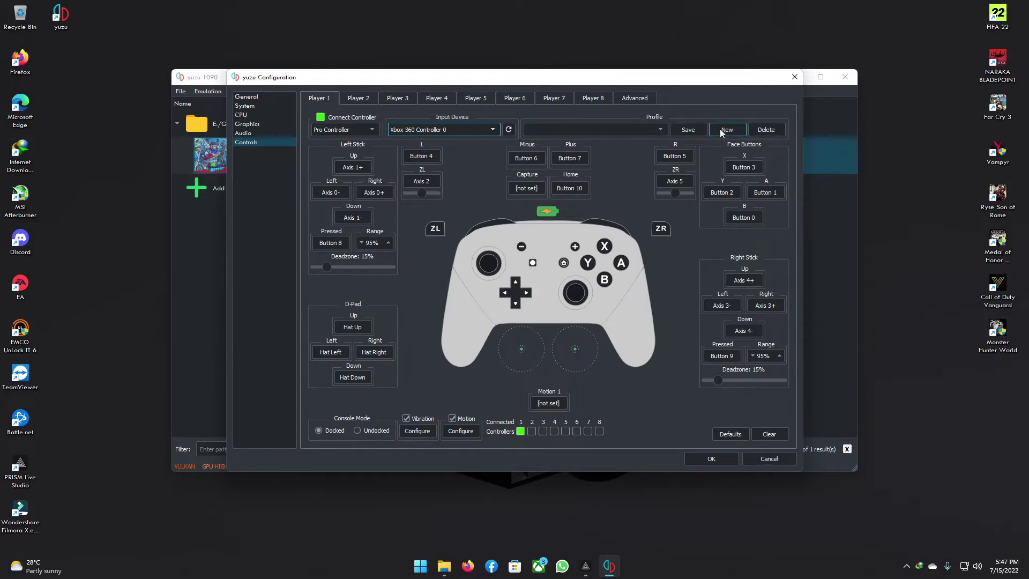
left_click(725, 458)
- Launch Super Mario Odyssey, advance past the opening instruction screens, and begin the game in the regular Start mode rather than Assist Mode
right_click(233, 159)
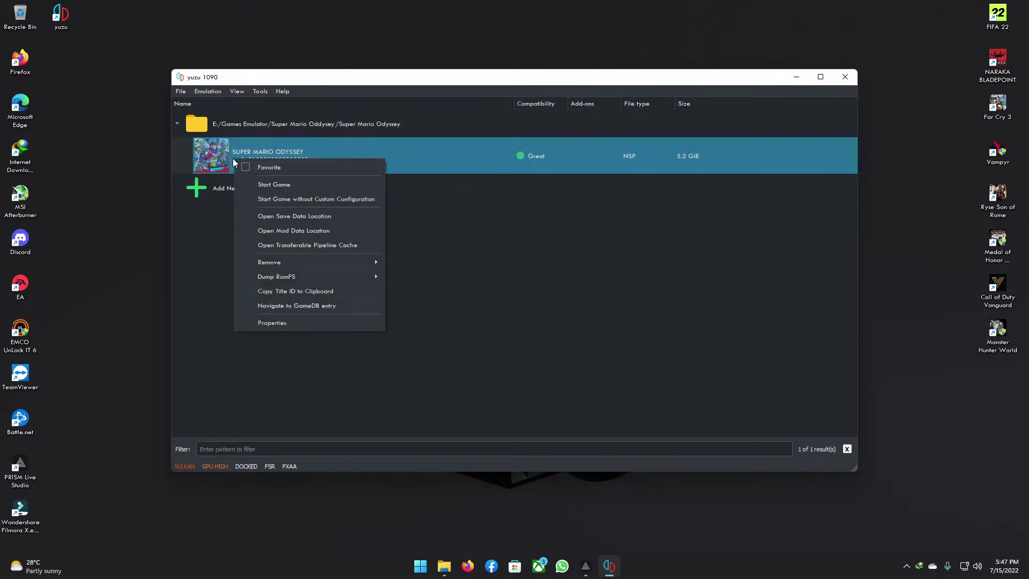
left_click(278, 185)
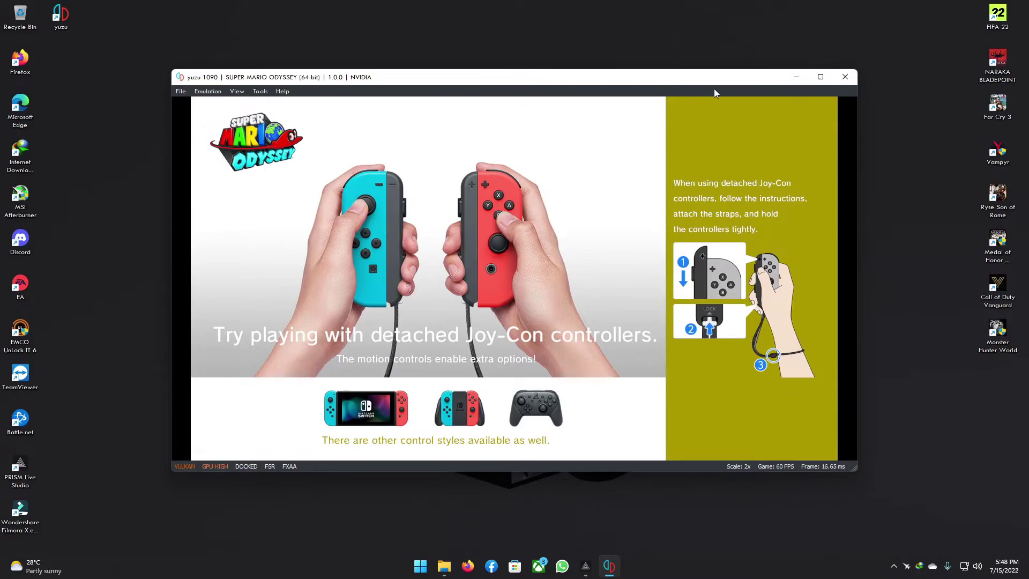
key("F10")
key("F10")
key("F10")
key("F10")
key("F10")
key("F10")
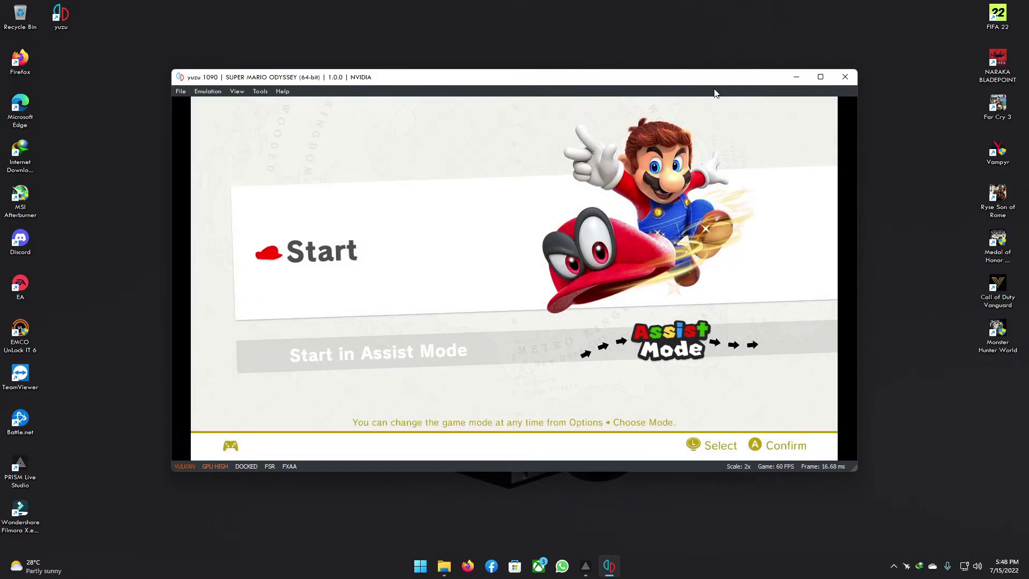
key("Down")
key("Up")
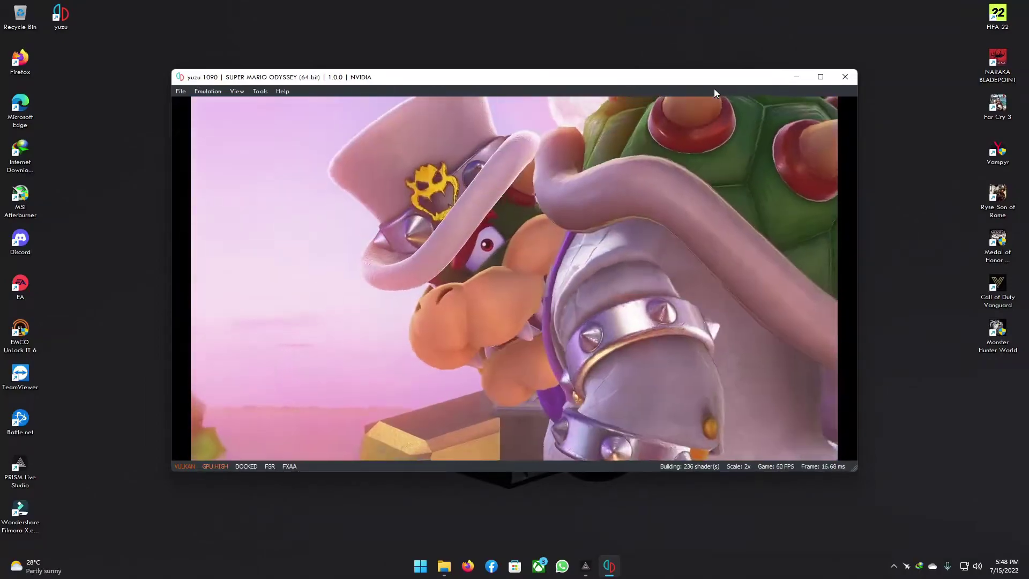
- Skip the game's opening movie
key("m")
key("Down")
key("c")
key("m")
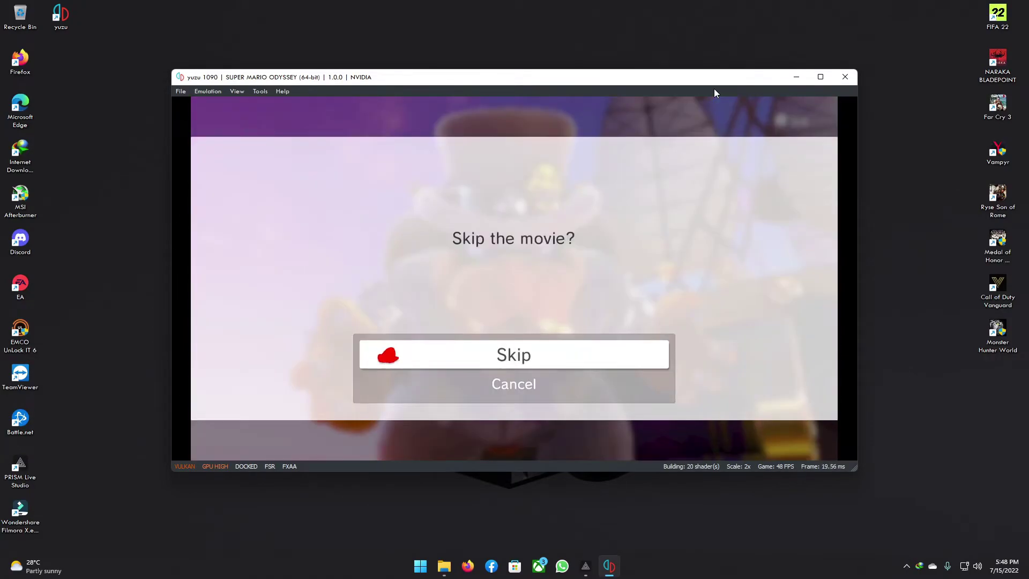
key("c")
key("m")
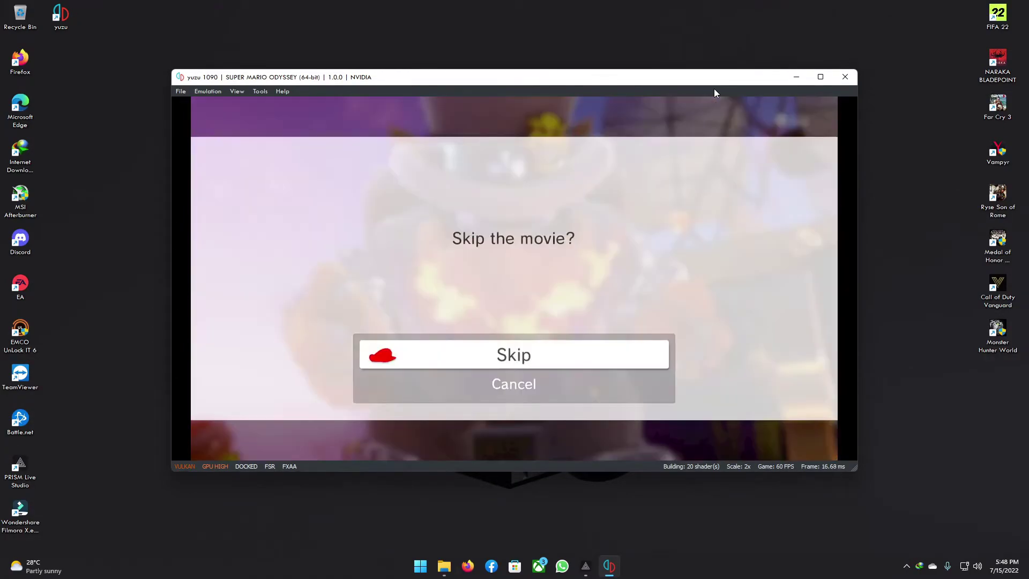
key("c")
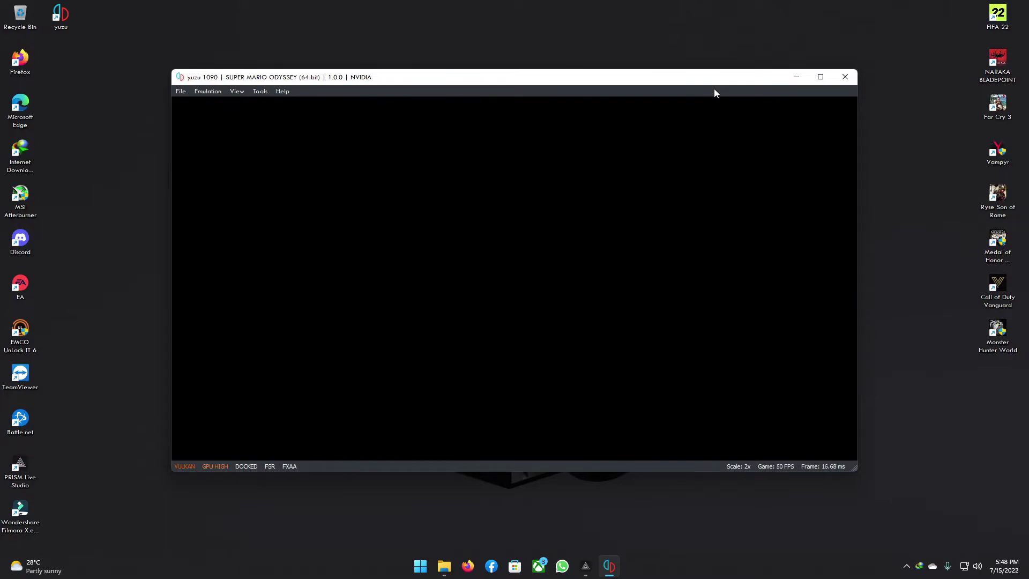